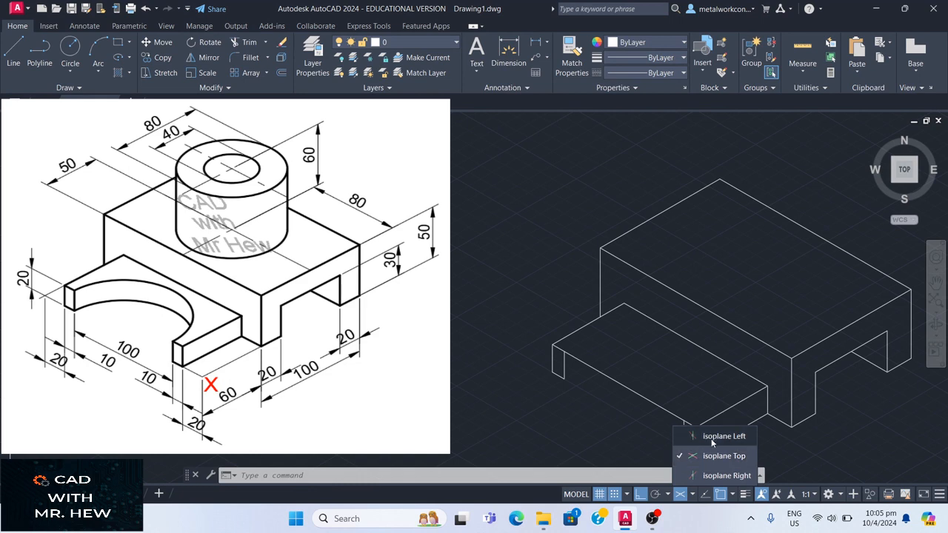
Try the left isoplane and return the isometric drafting plane to isoplane Top.
left_click(714, 436)
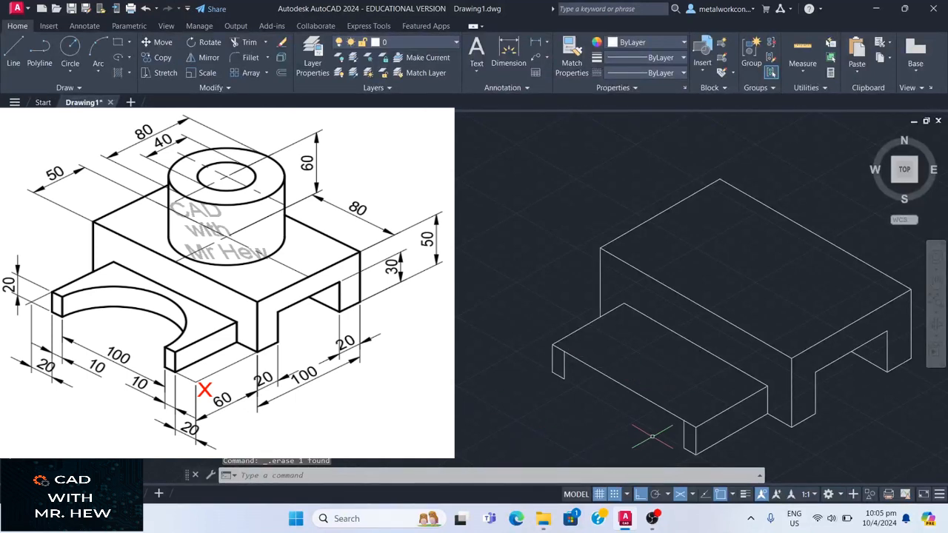
left_click(692, 495)
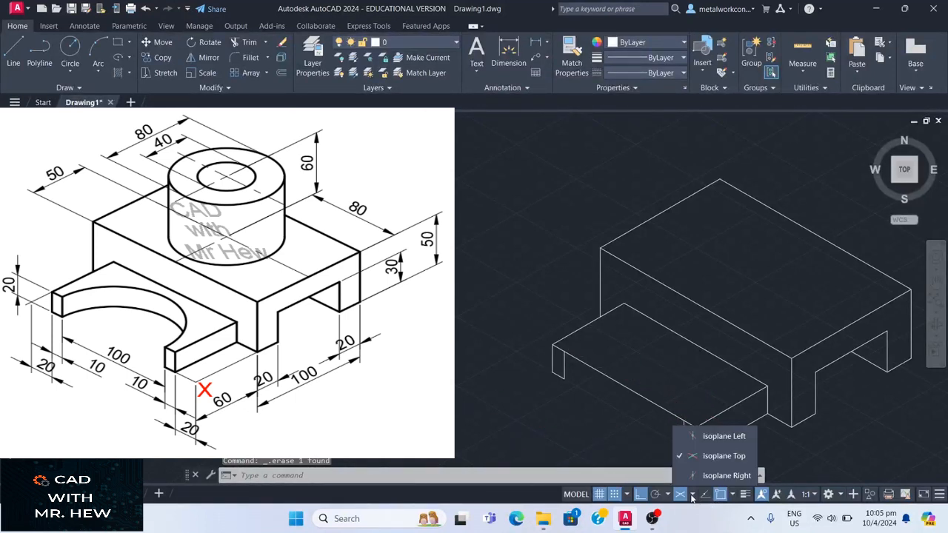
left_click(714, 437)
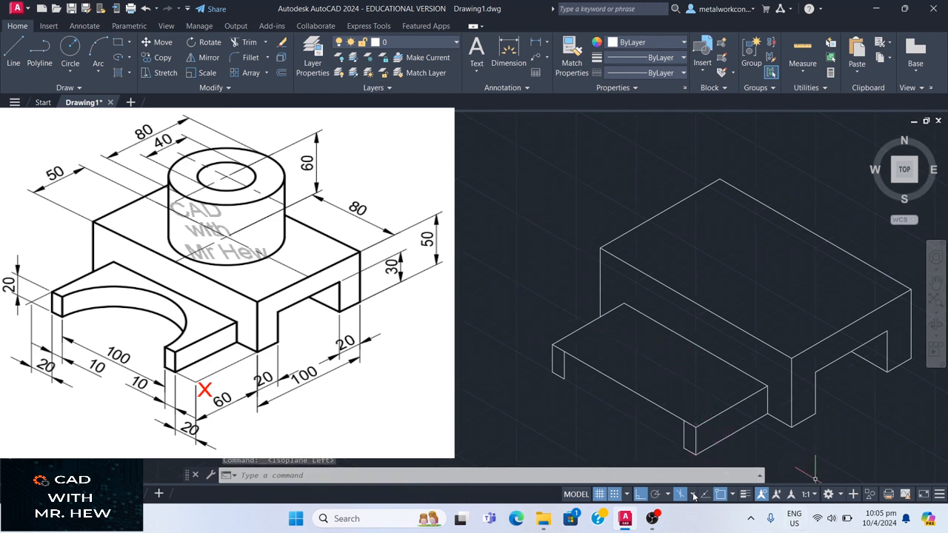
left_click(692, 496)
left_click(719, 457)
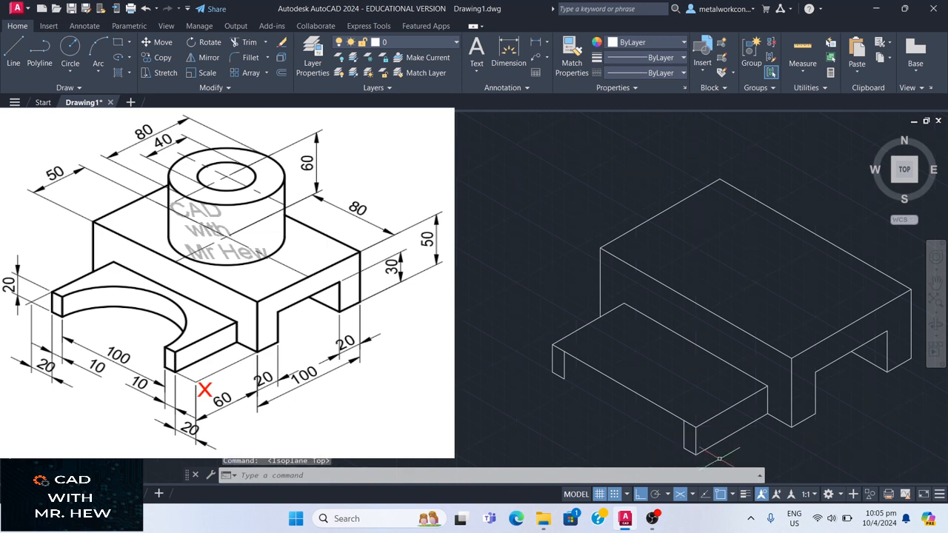
key("Escape")
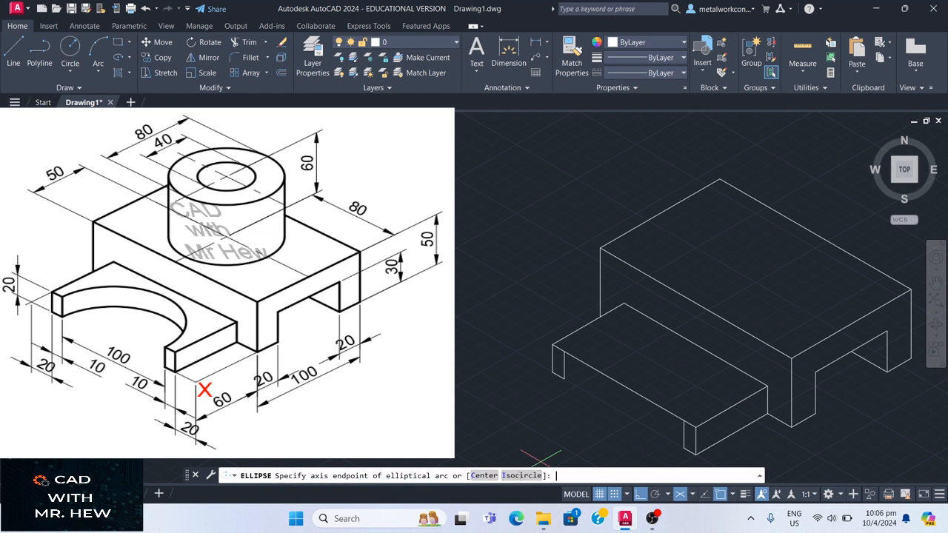
Draw an isocircle elliptical arc of radius 50 centred on the lower plate's front top edge, spanning the inner corners of both arms.
left_click(522, 475)
left_click(625, 385)
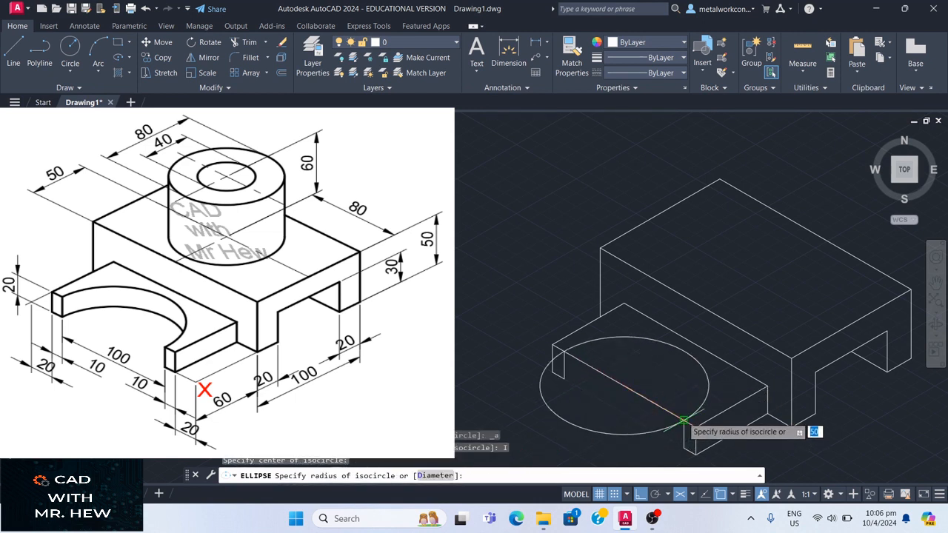
left_click(682, 419)
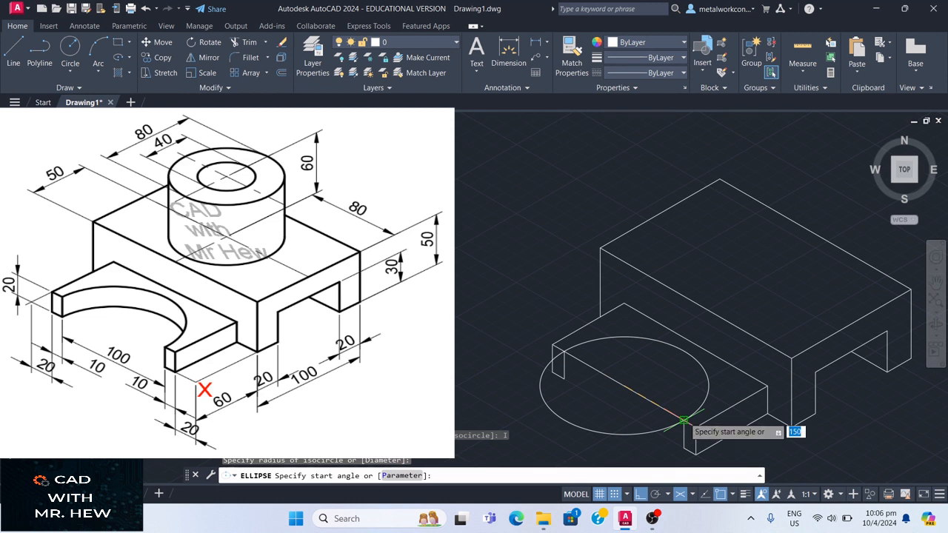
left_click(406, 476)
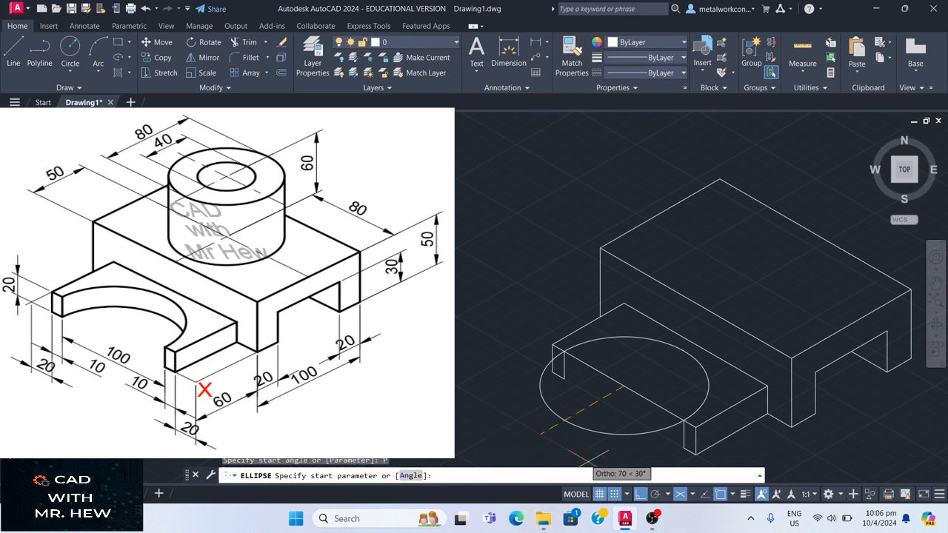
left_click(407, 476)
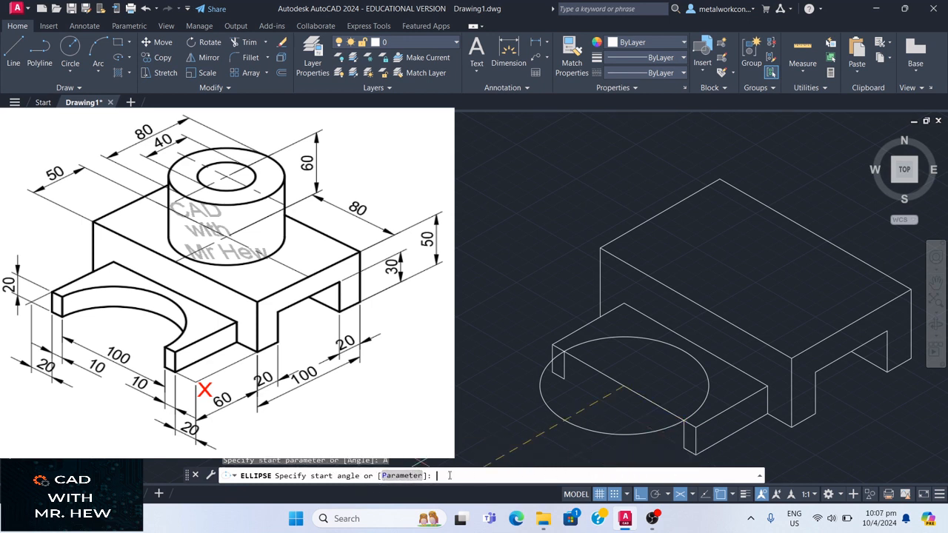
left_click(667, 413)
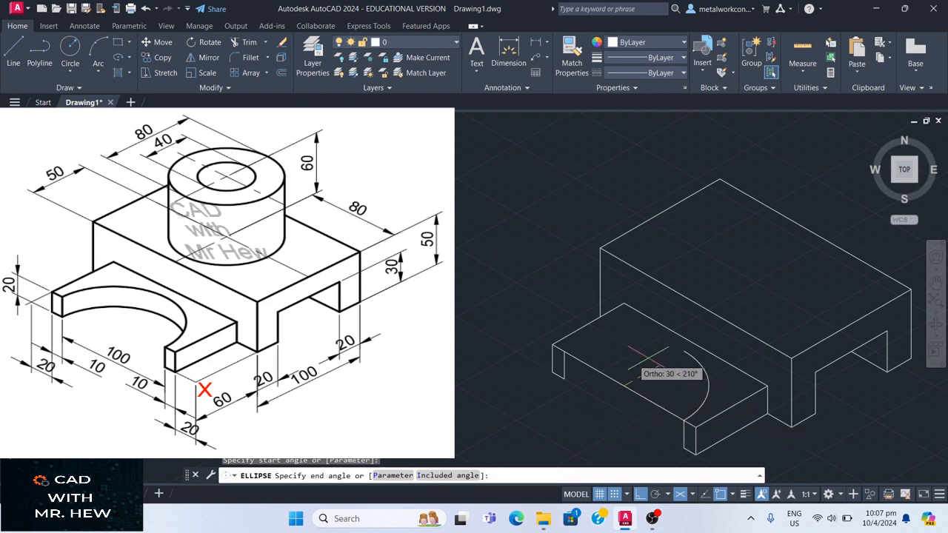
left_click(564, 351)
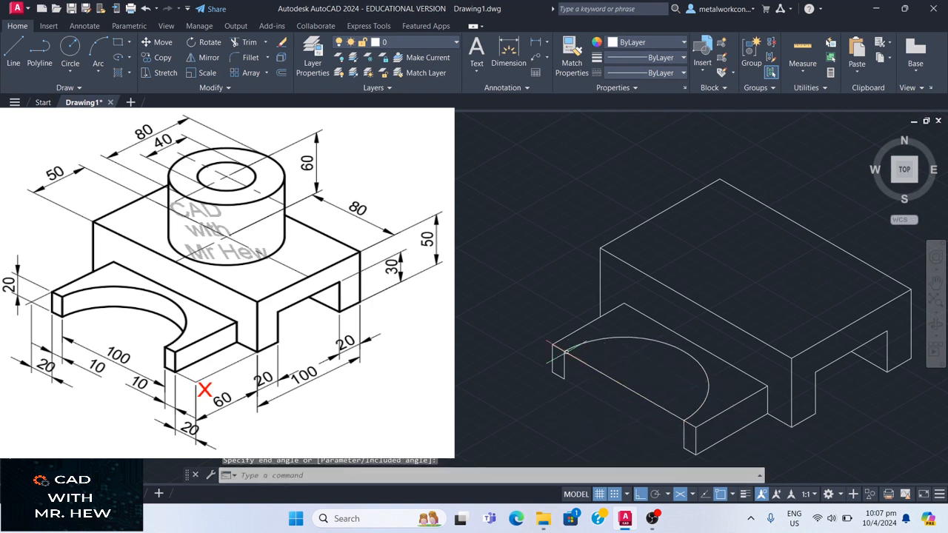
key("Return")
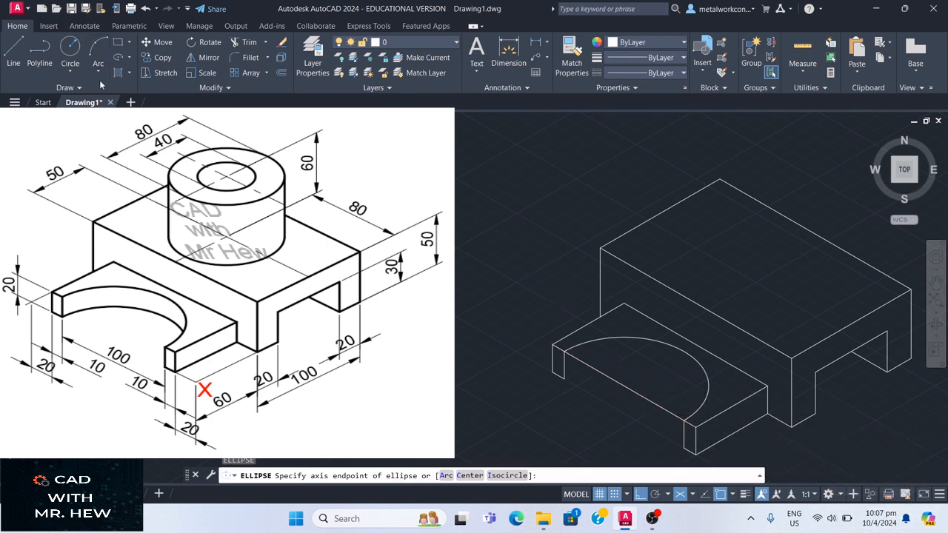
Trim away the lower plate's front top edge between the two ends of the arc.
left_click(245, 42)
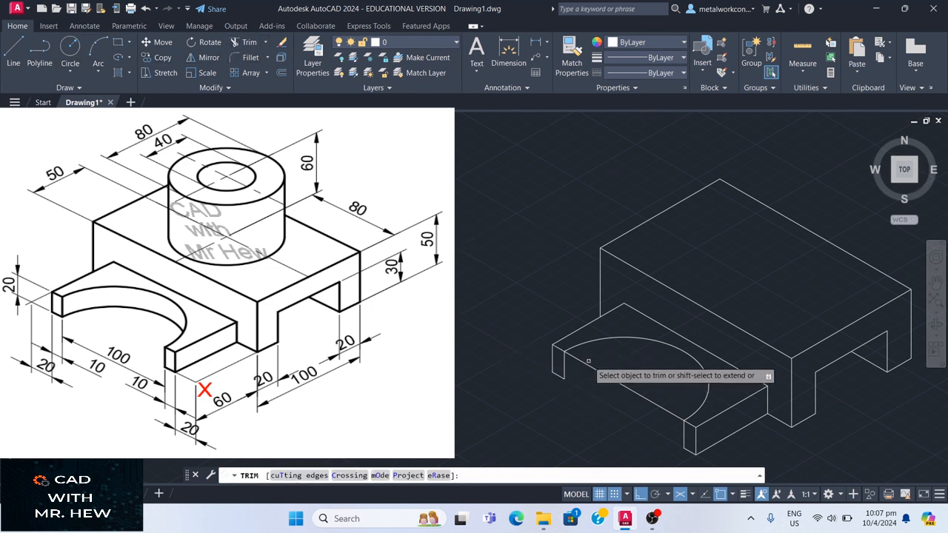
left_click(593, 388)
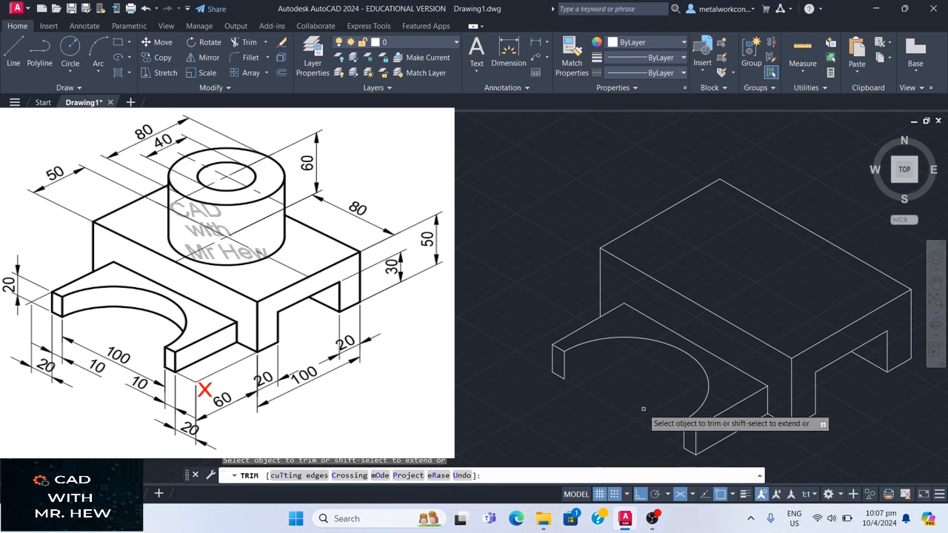
key("Return")
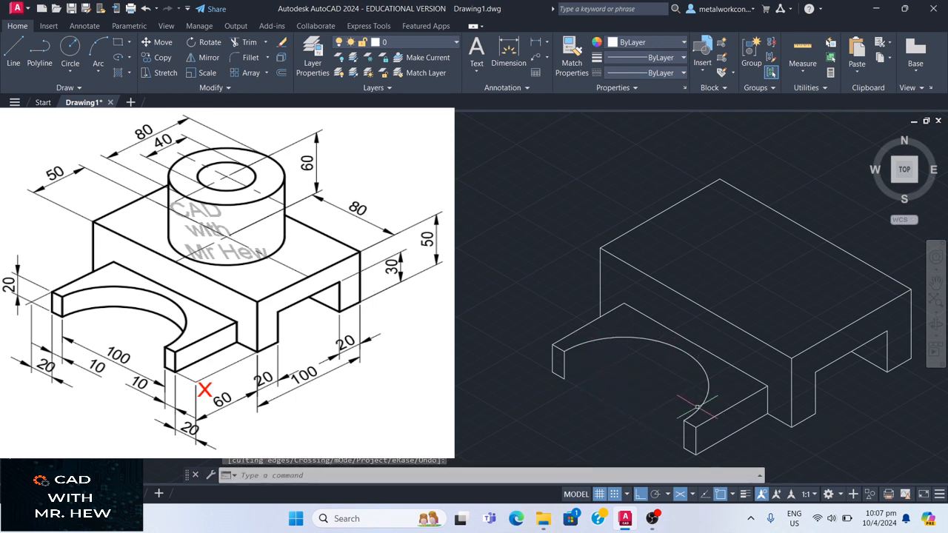
Turn grid snap off and copy the arc straight down from its left end to the bottom inner corner of the left arm.
left_click(160, 56)
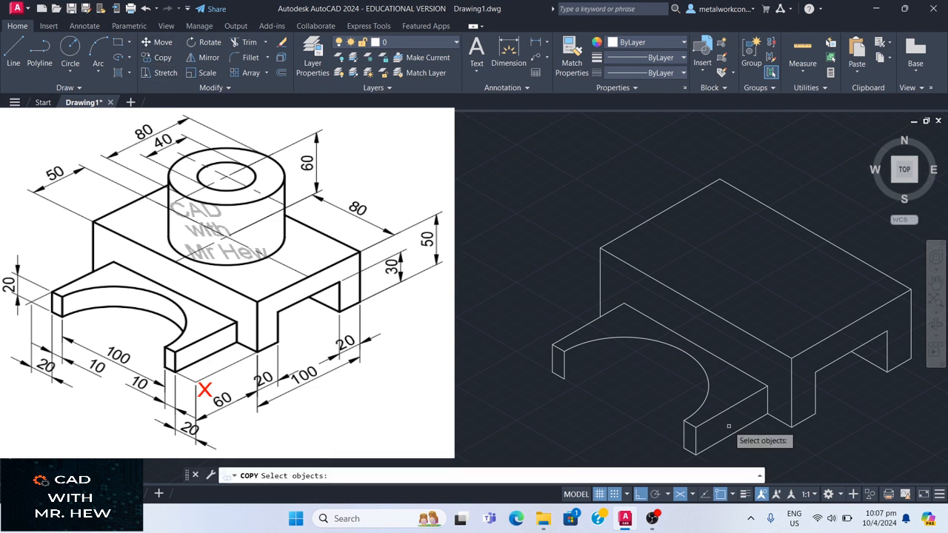
left_click(624, 338)
key("Return")
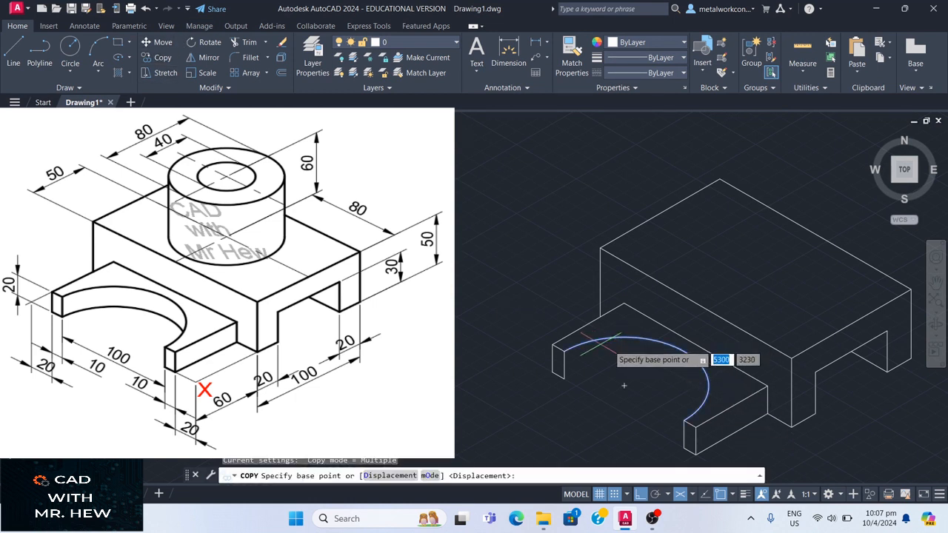
left_click(554, 348)
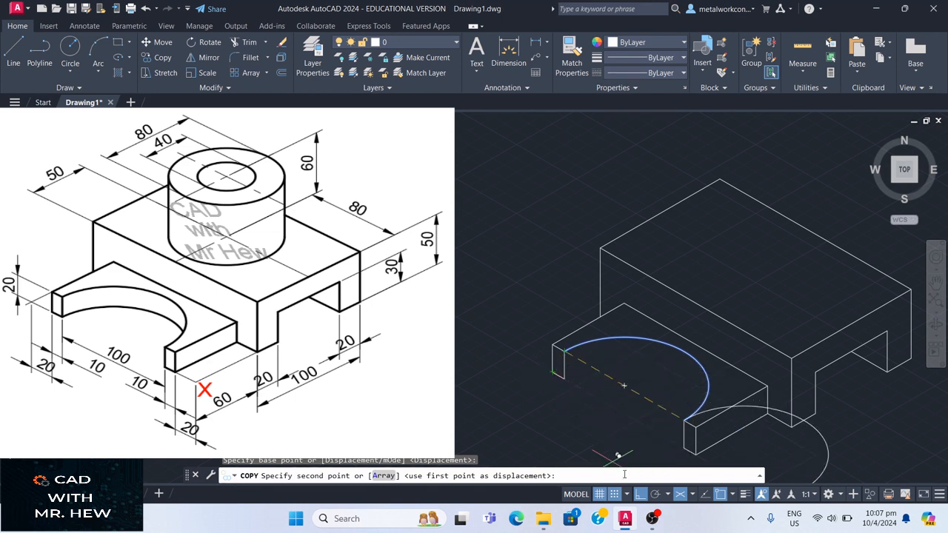
left_click(615, 494)
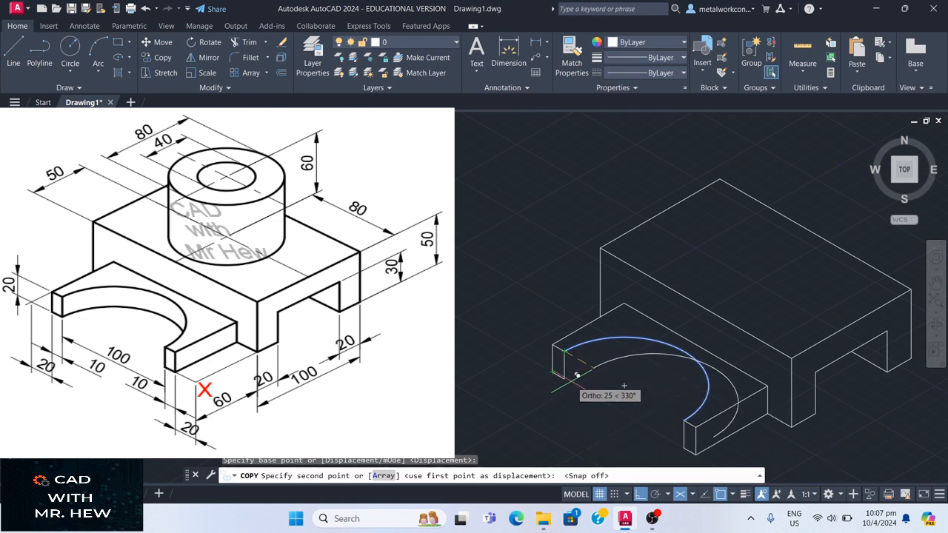
left_click(570, 373)
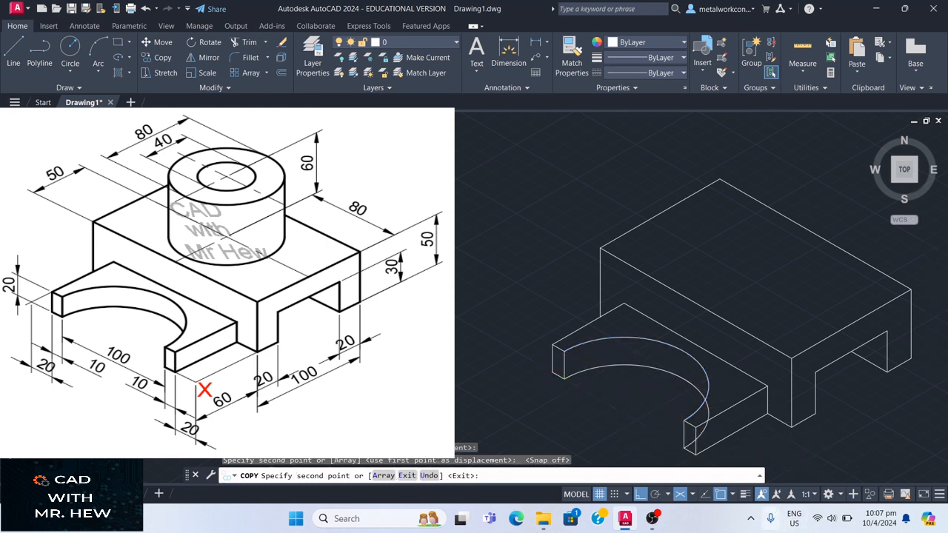
key("Return")
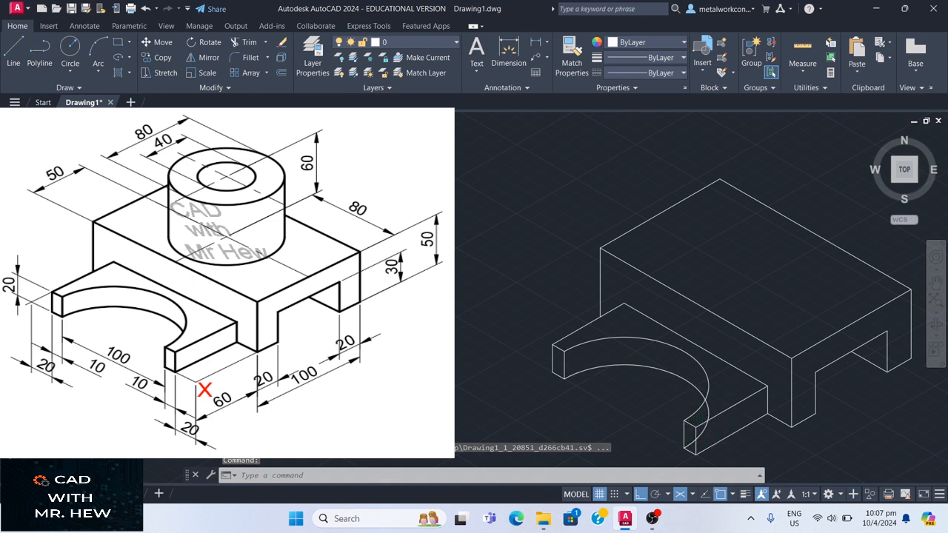
Trim the part of the lower arc that runs past the upper arc behind the right arm.
left_click(238, 42)
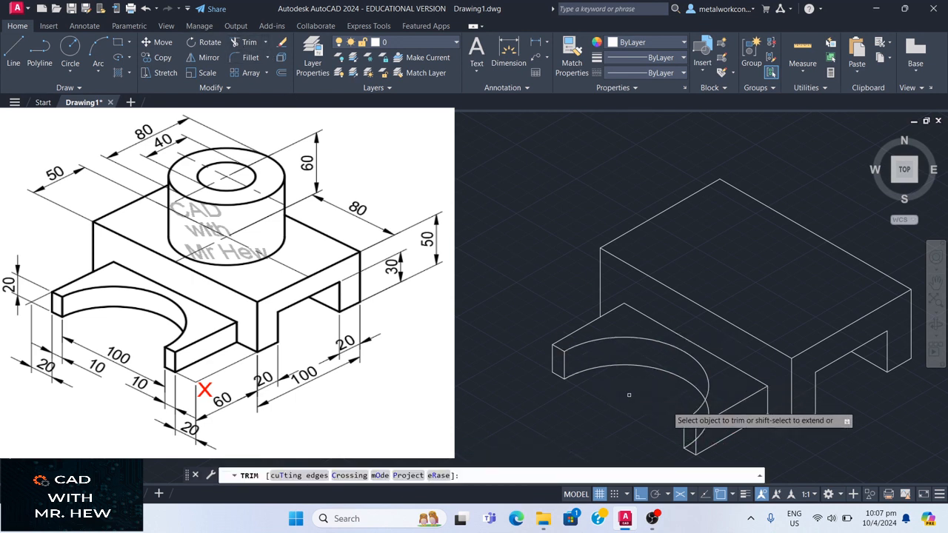
left_click(705, 407)
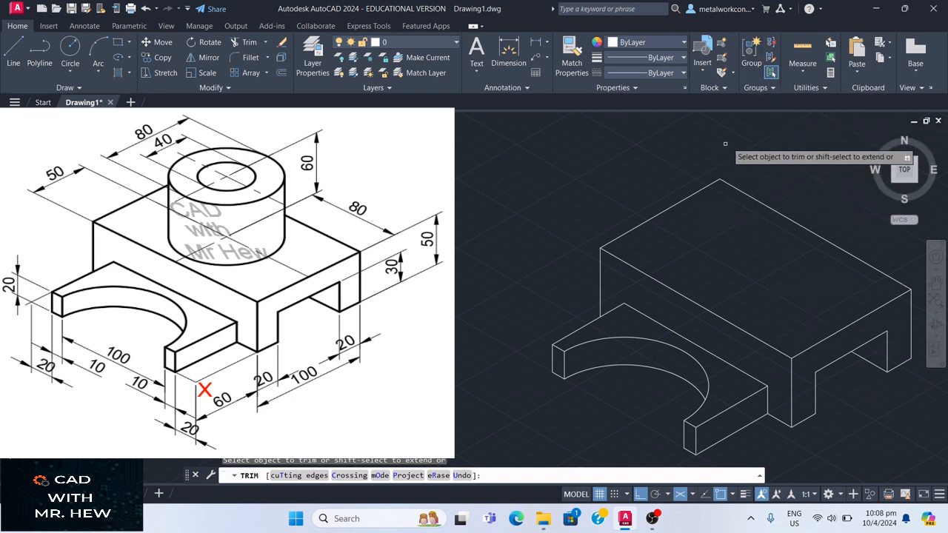
key("Escape")
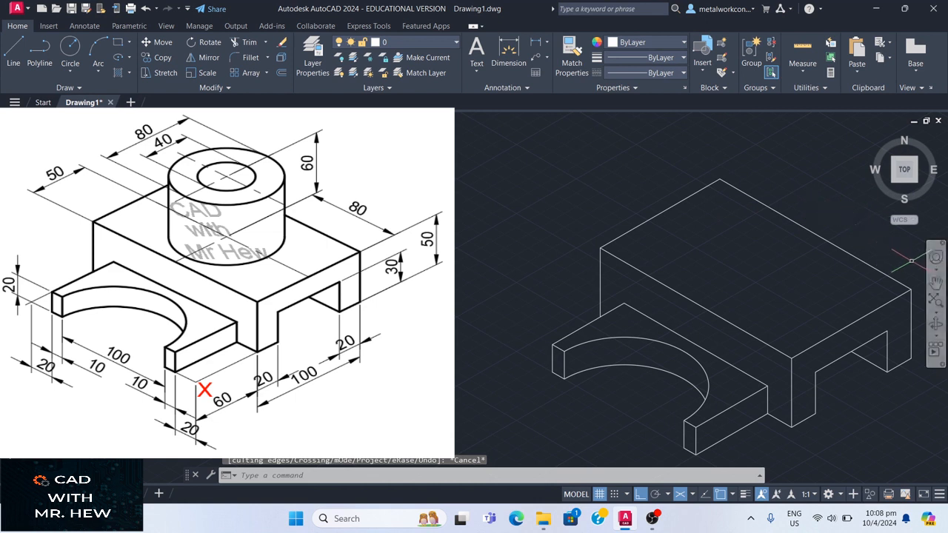
Switch to isoplane Left and draw a lengthwise line across the block's top face between the midpoints of its two short edges.
left_click(936, 282)
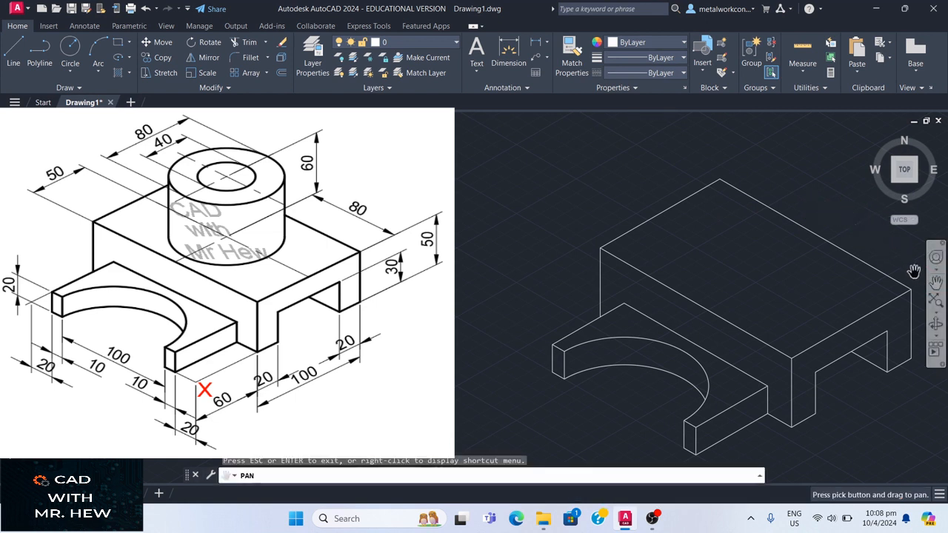
left_click_drag(910, 266, 911, 275)
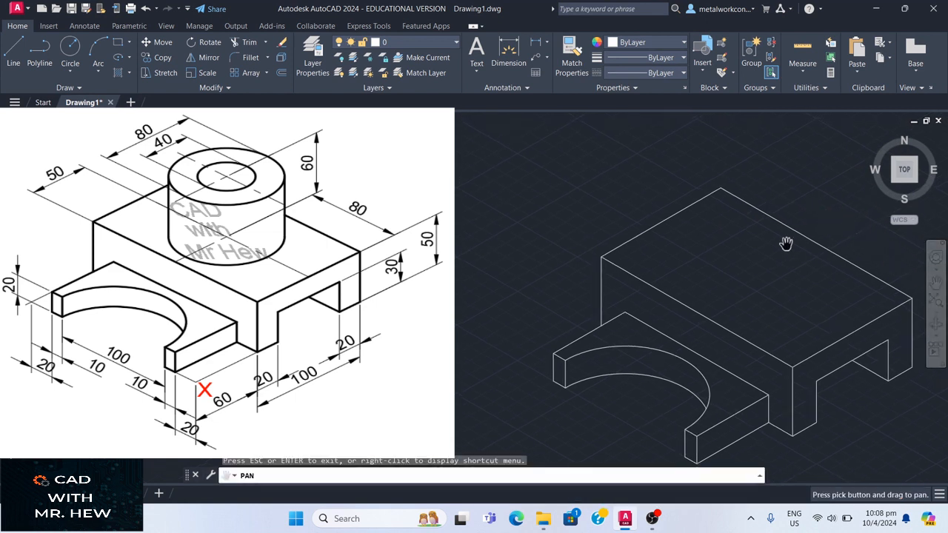
key("Escape")
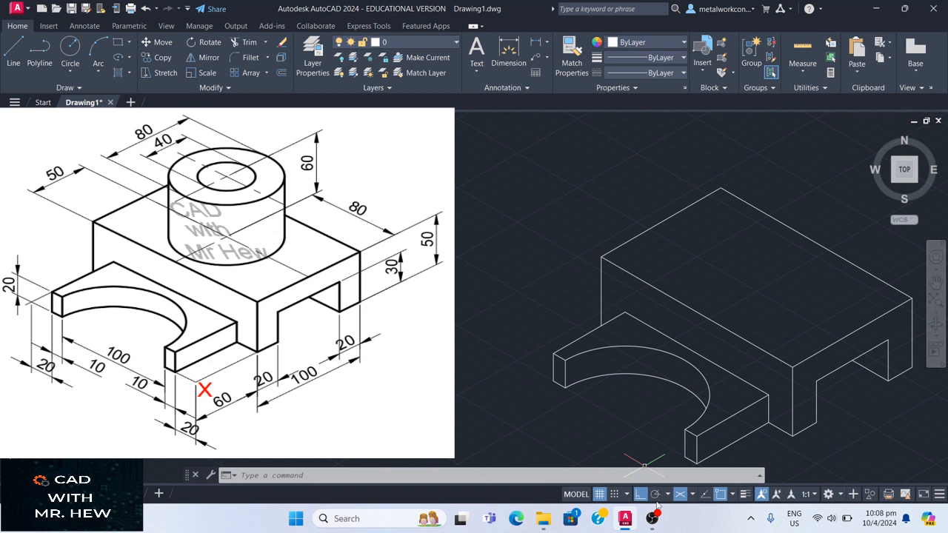
left_click(694, 495)
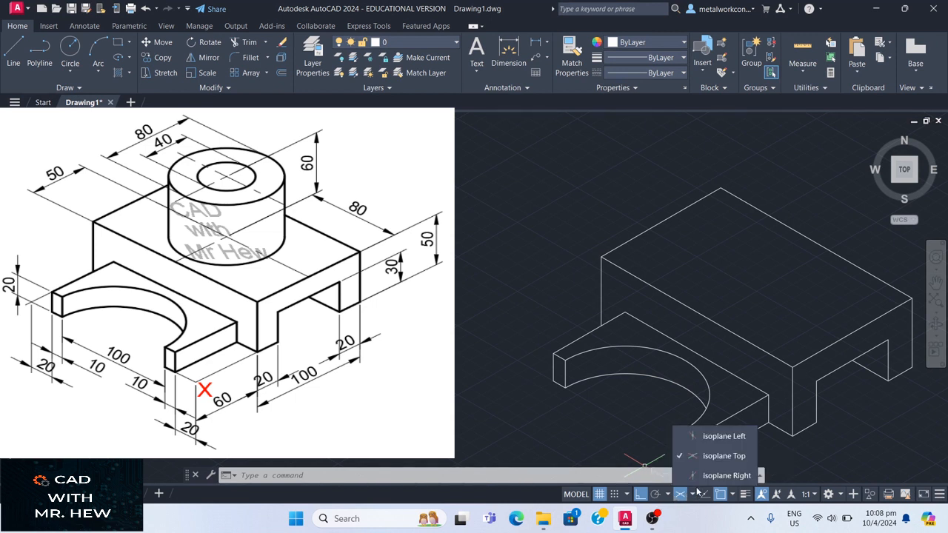
left_click(707, 436)
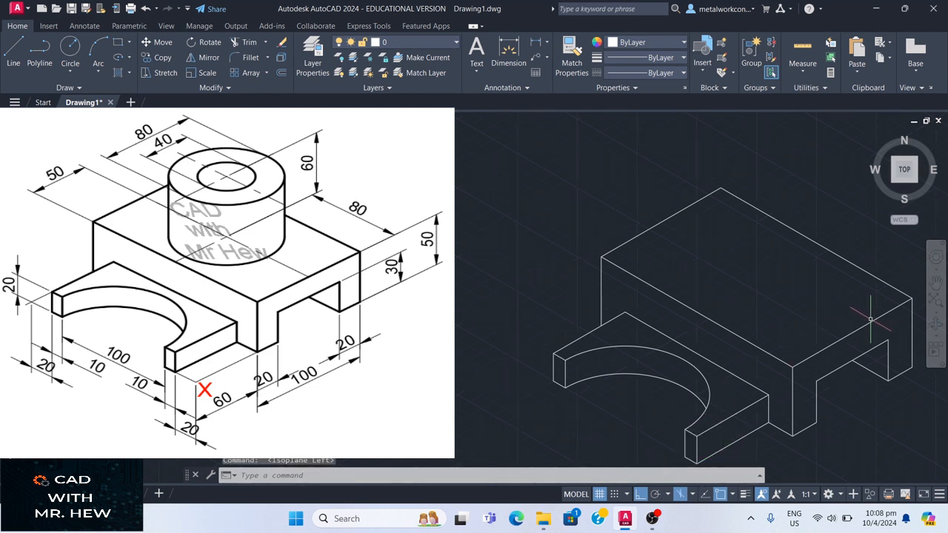
left_click(8, 49)
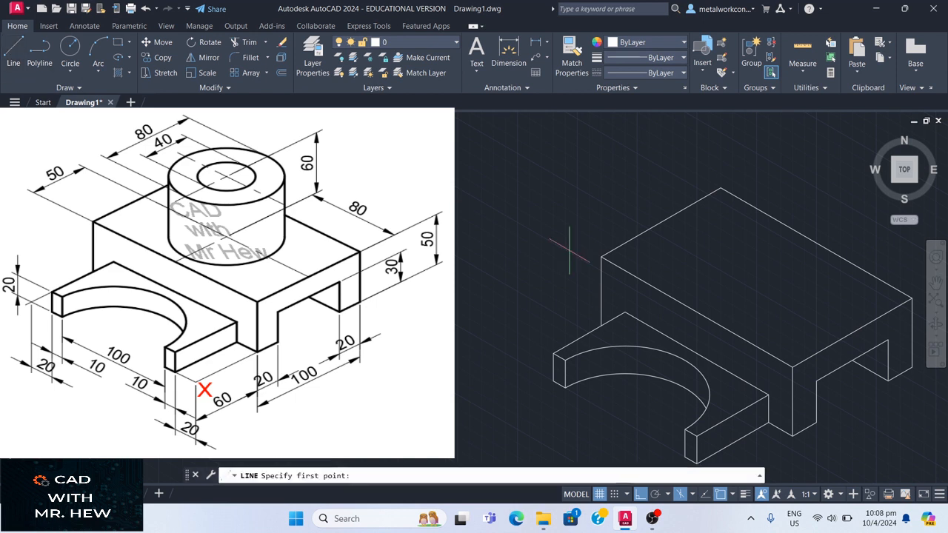
left_click(850, 330)
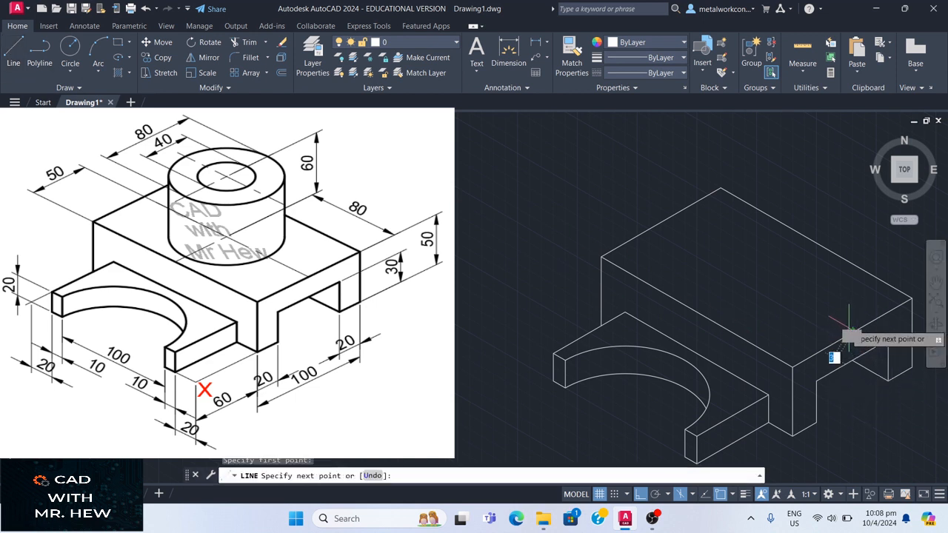
left_click(659, 223)
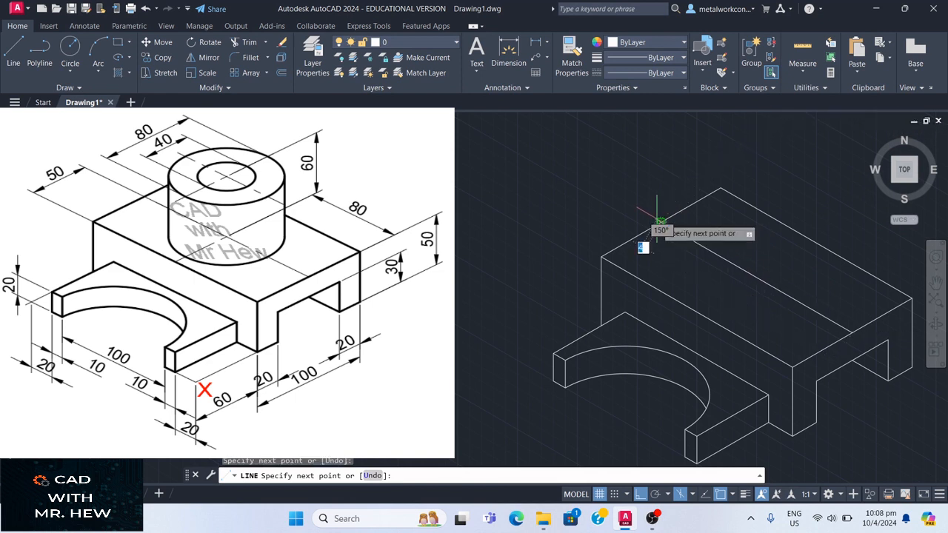
key("Escape")
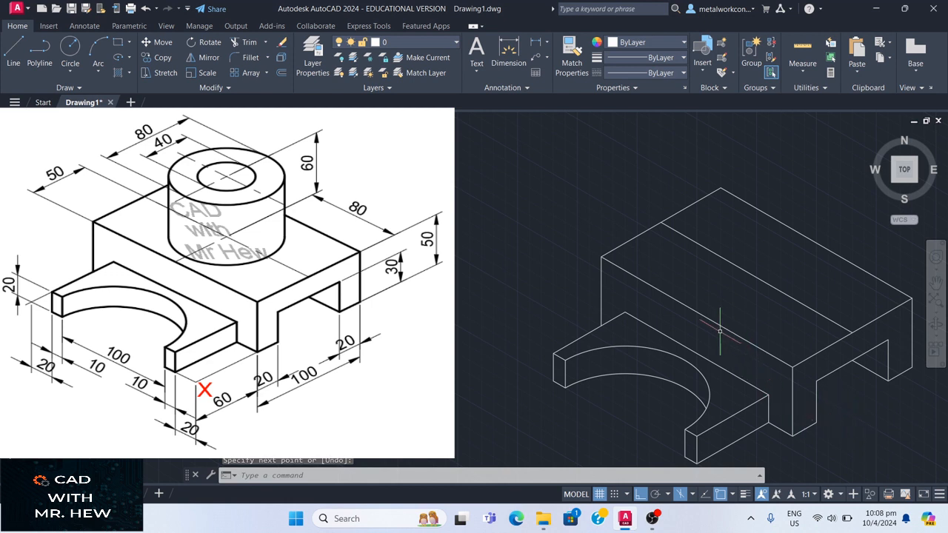
Switch to isoplane Right and draw a line across the block's top face between the midpoints of its two long edges.
left_click(13, 50)
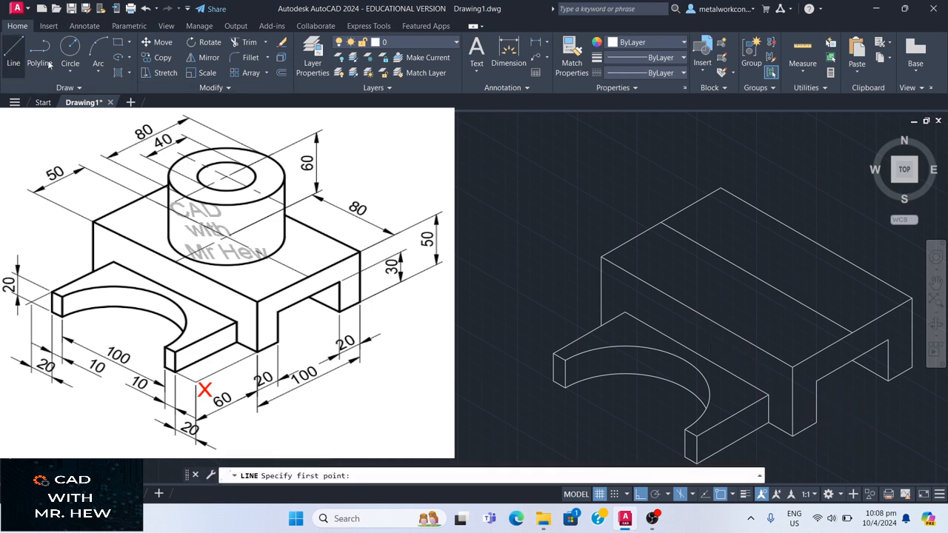
left_click(697, 310)
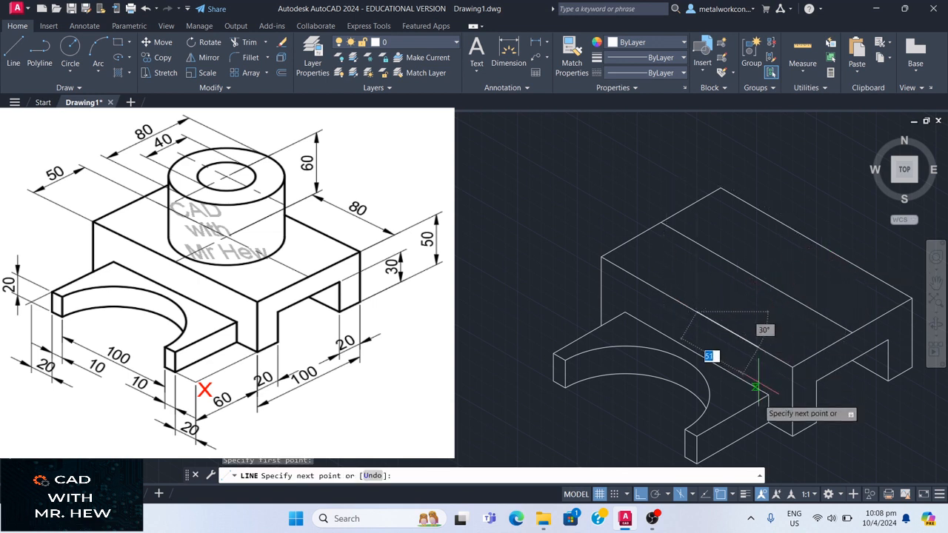
left_click(694, 495)
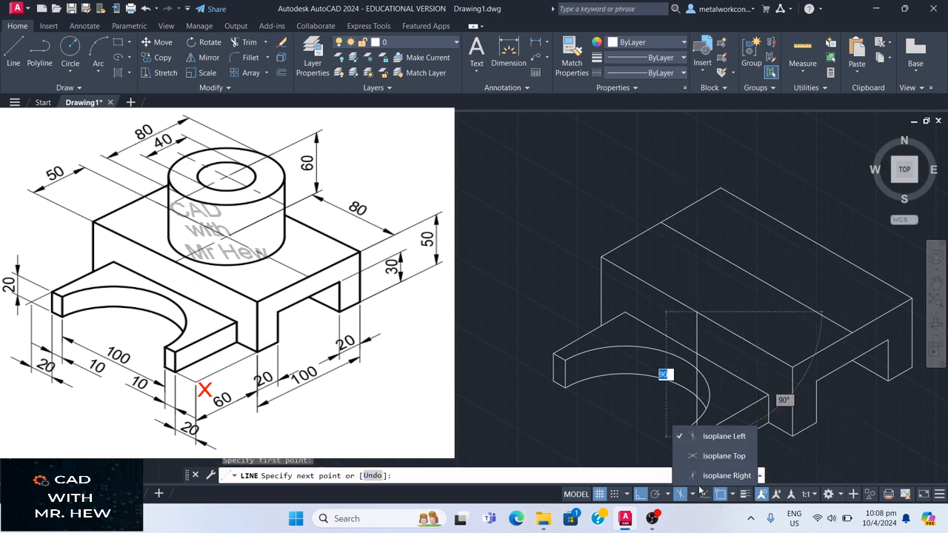
left_click(722, 476)
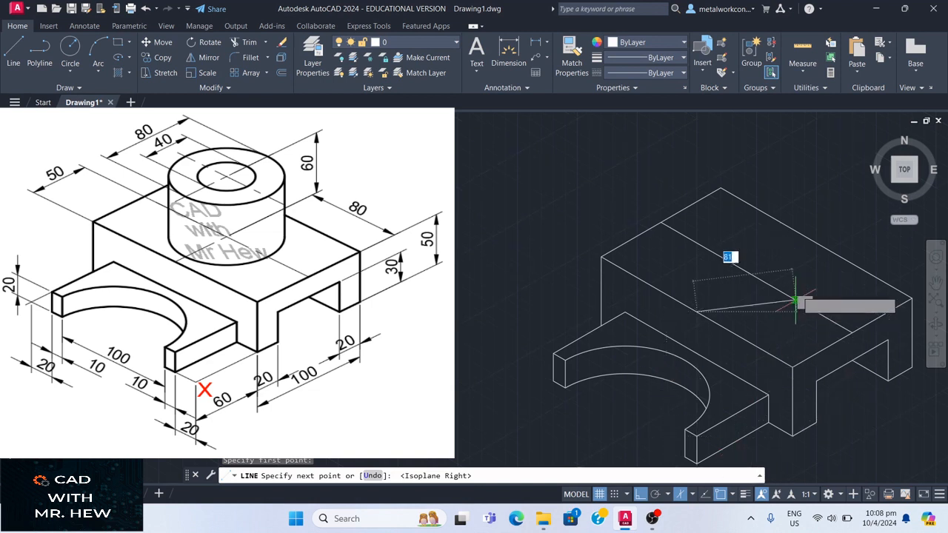
left_click(816, 243)
key("Return")
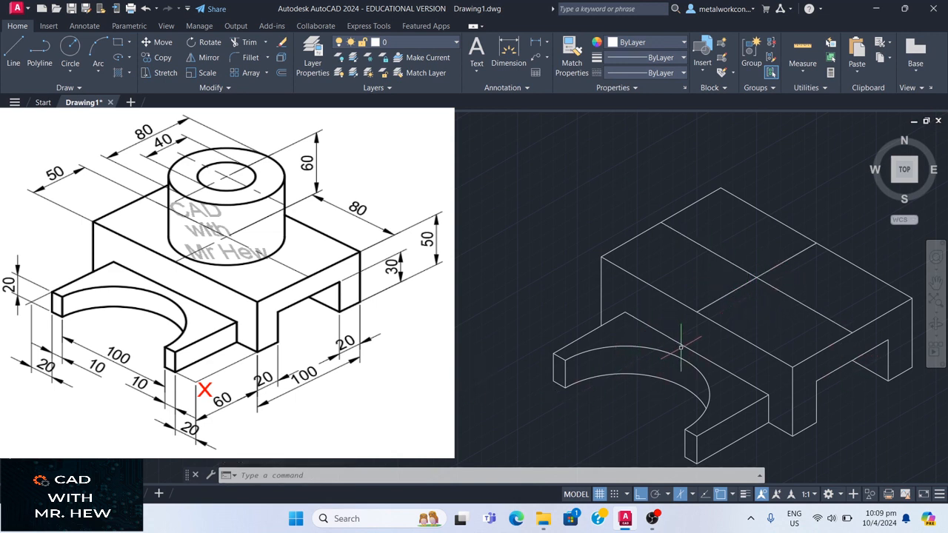
Draw a full isocircle of diameter 80 in isoplane Top, centred where the two midlines cross on the block's top face.
left_click(116, 58)
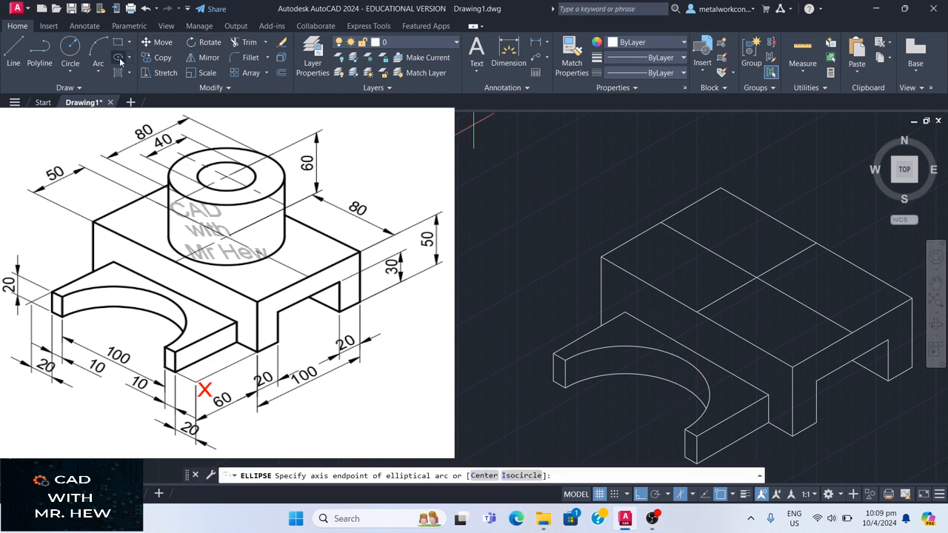
left_click(518, 475)
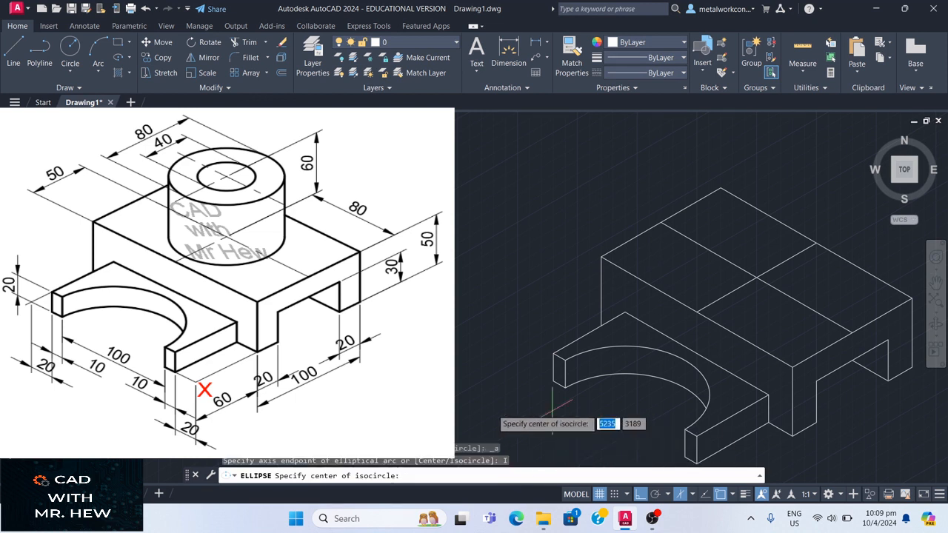
left_click(756, 278)
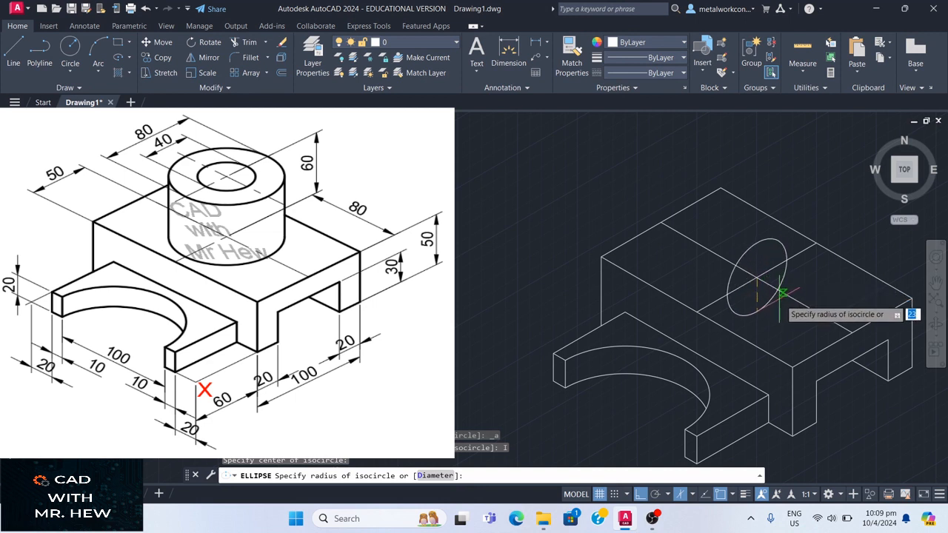
left_click(694, 496)
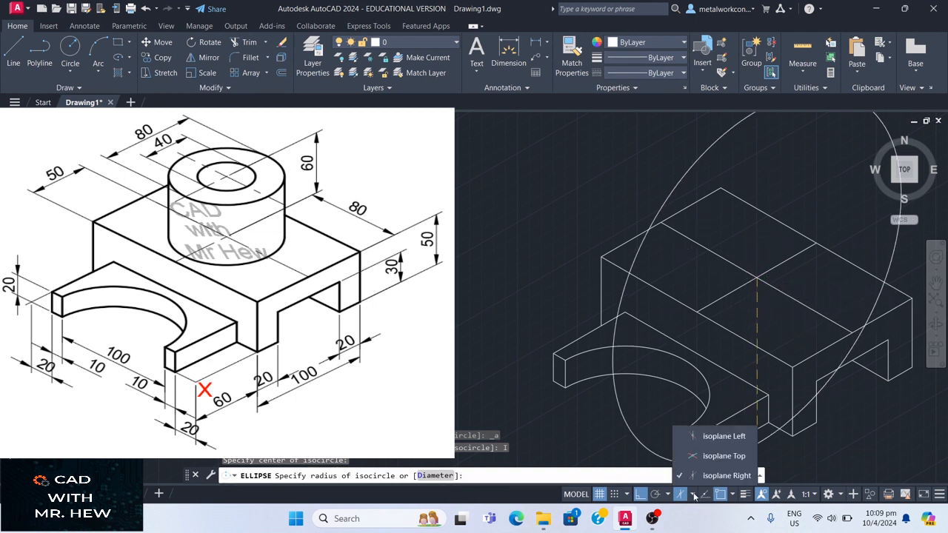
left_click(717, 454)
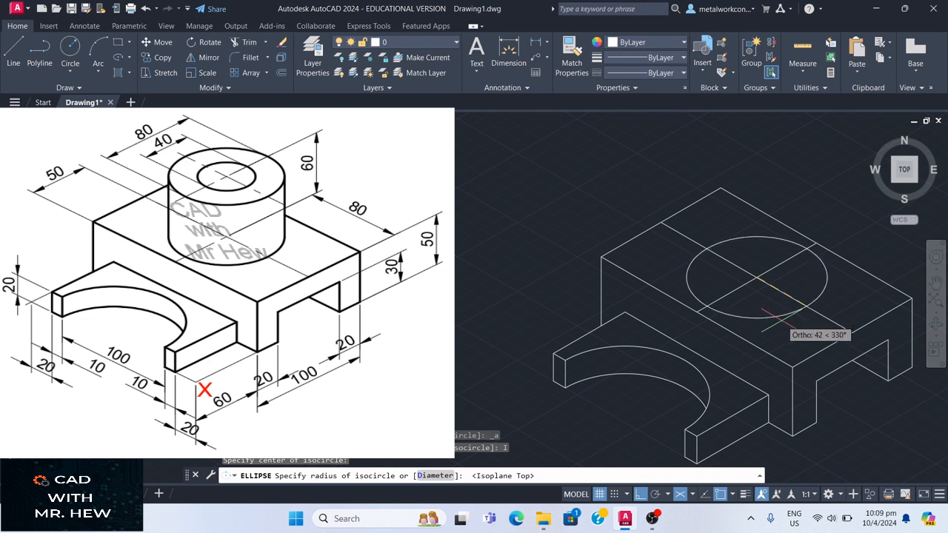
left_click(435, 476)
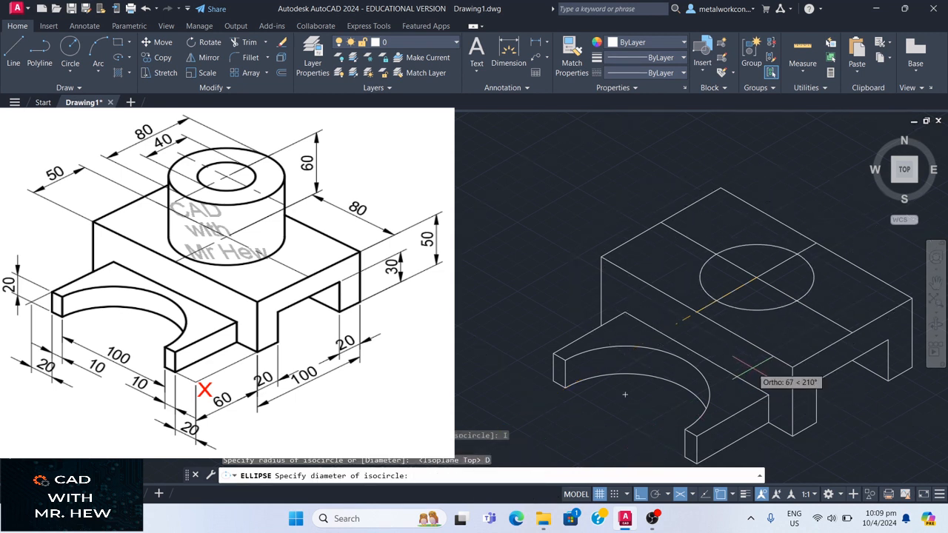
type("80")
key("Return")
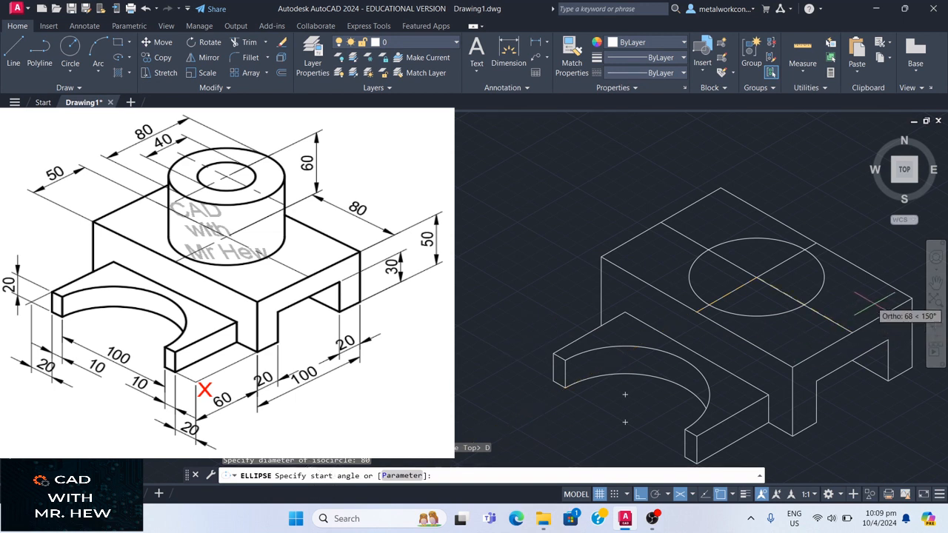
left_click(804, 305)
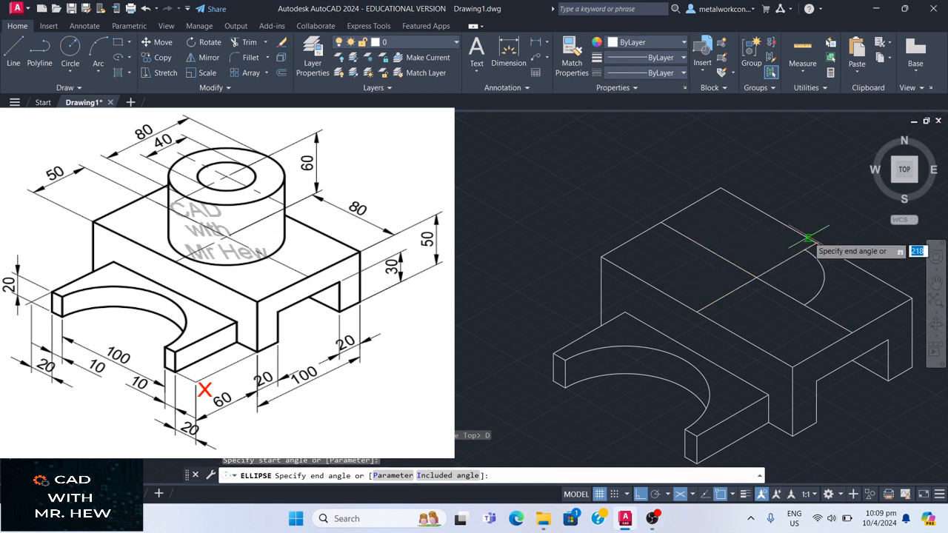
left_click(805, 305)
key("Return")
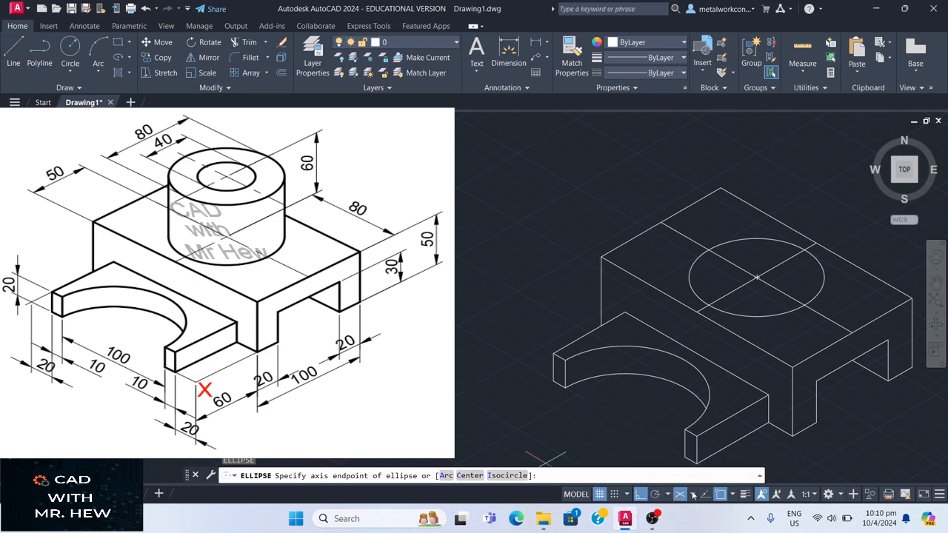
Switch to isoplane Right and draw a vertical line 60 long upward from the isocircle's centre.
left_click(691, 496)
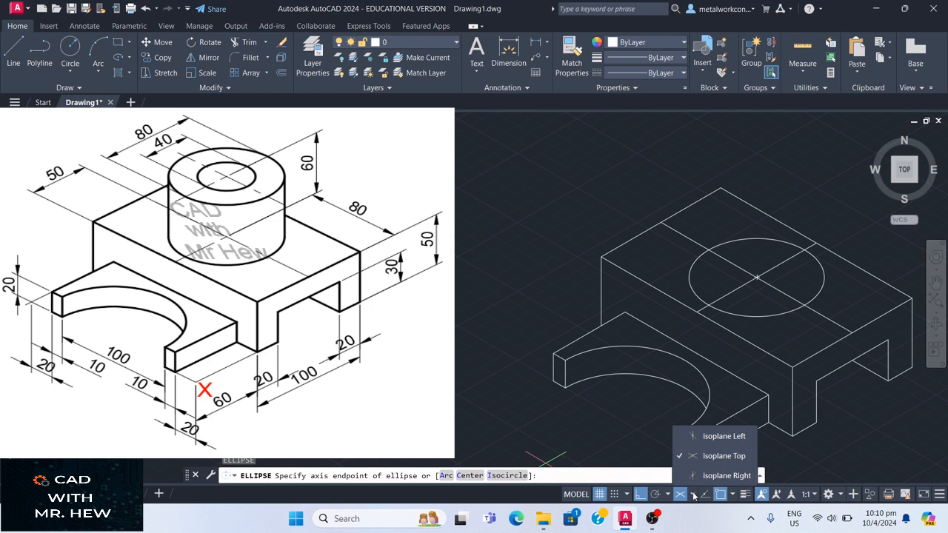
left_click(698, 476)
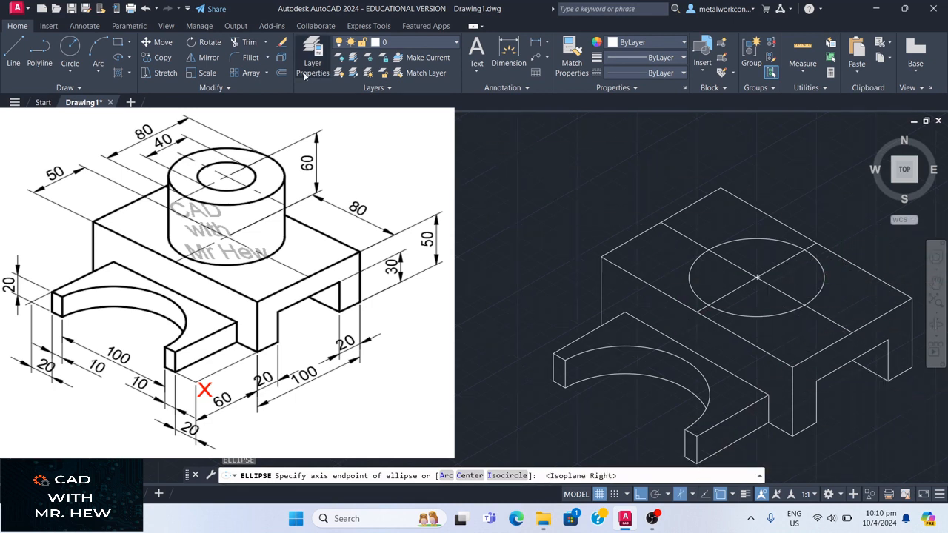
left_click(21, 50)
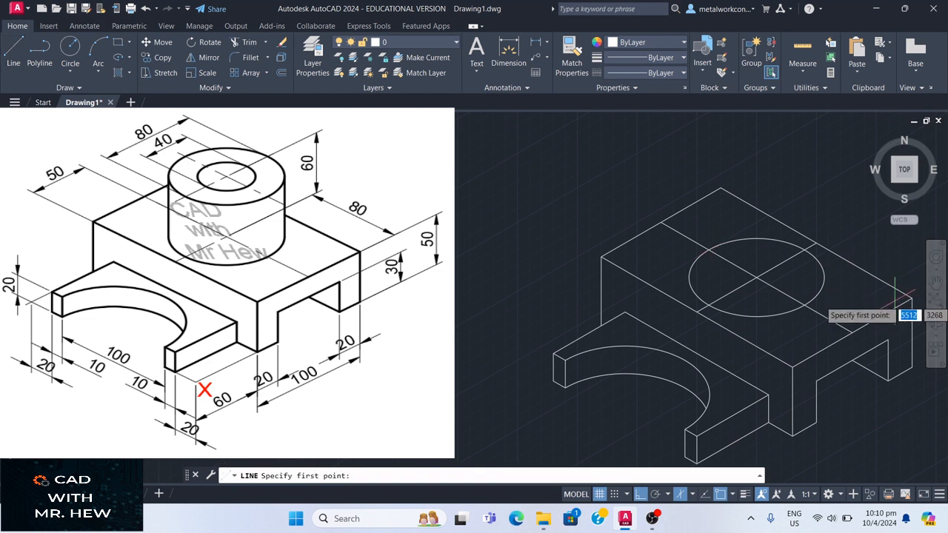
left_click(756, 278)
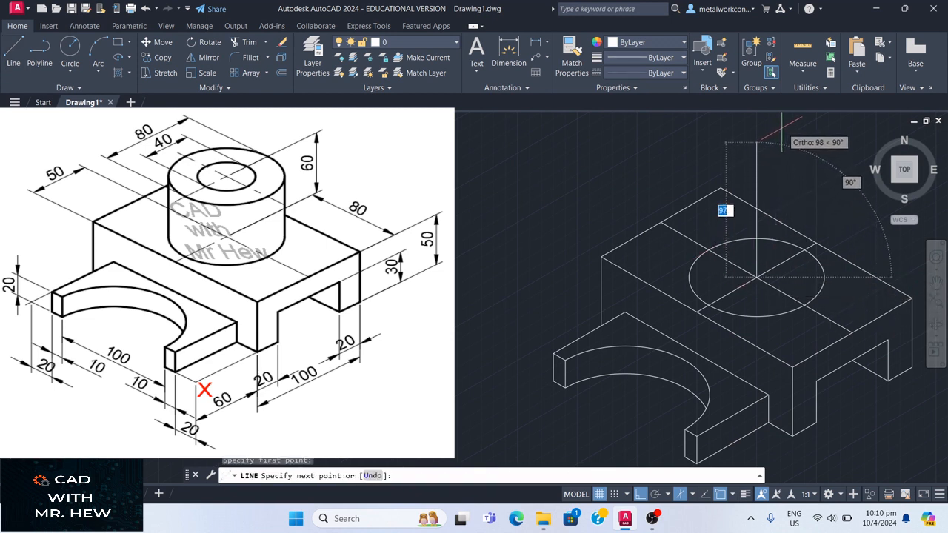
type("6")
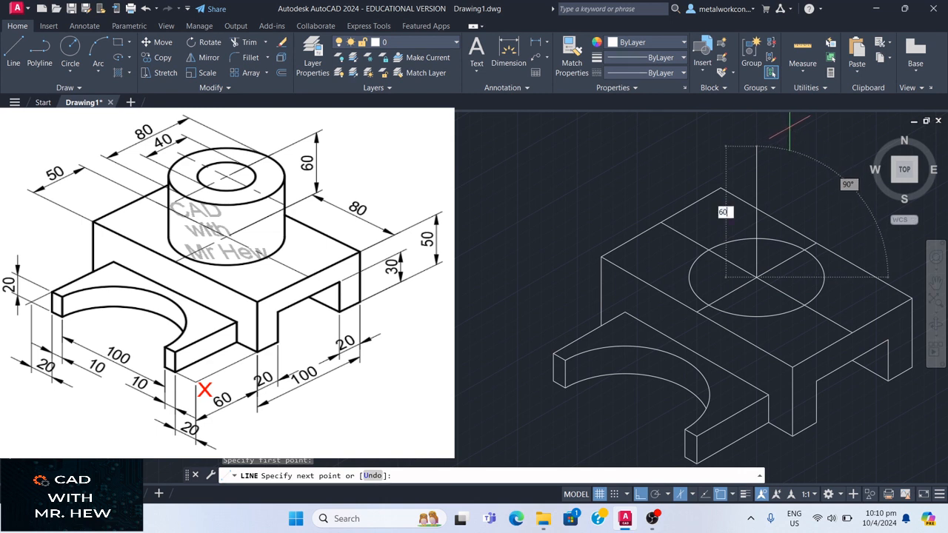
type("0")
key("Return")
key("Return")
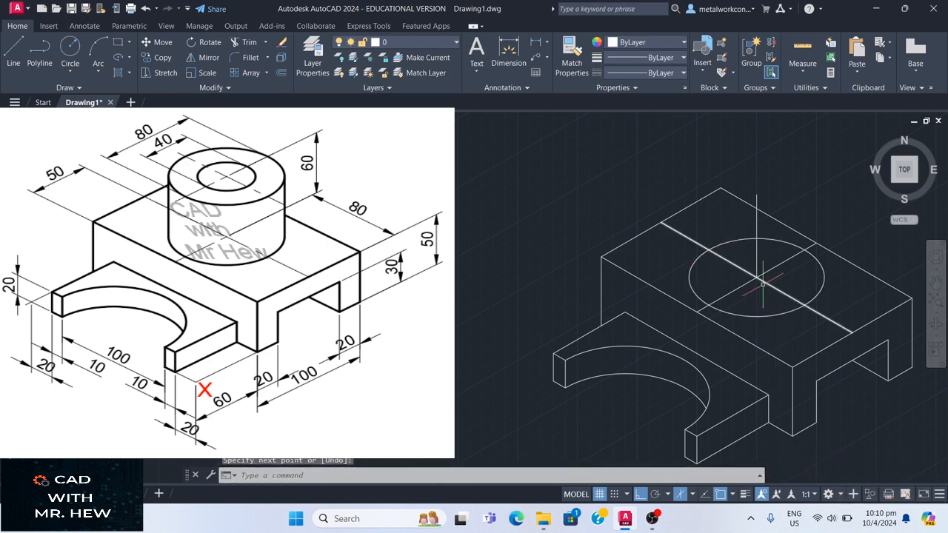
Copy the isocircle from its centre straight up by 60 to form the cylinder's top rim.
left_click(157, 57)
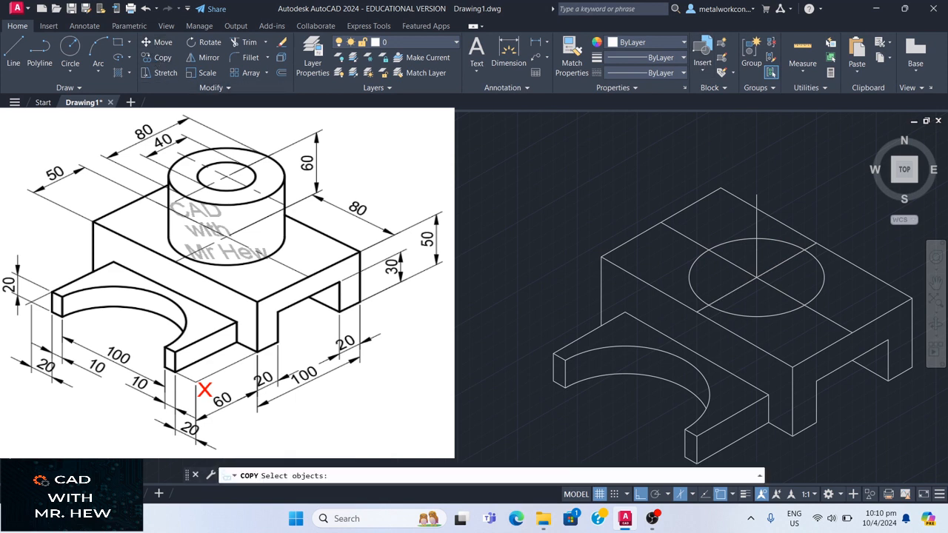
left_click(693, 260)
key("Return")
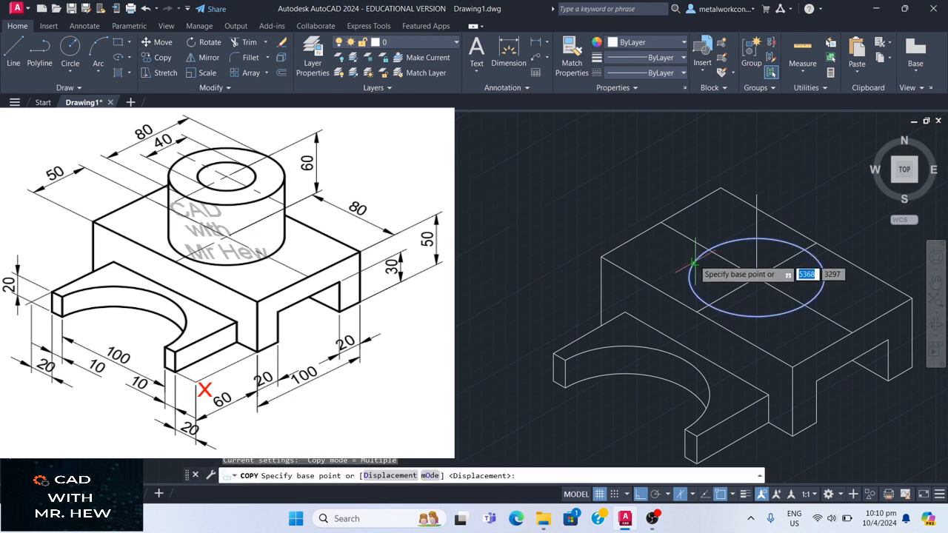
left_click(758, 274)
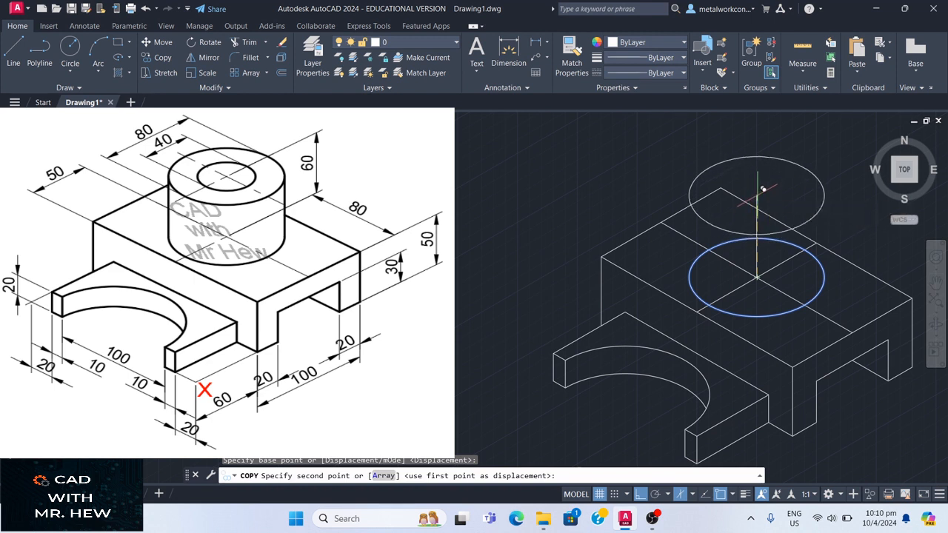
type("60")
key("Return")
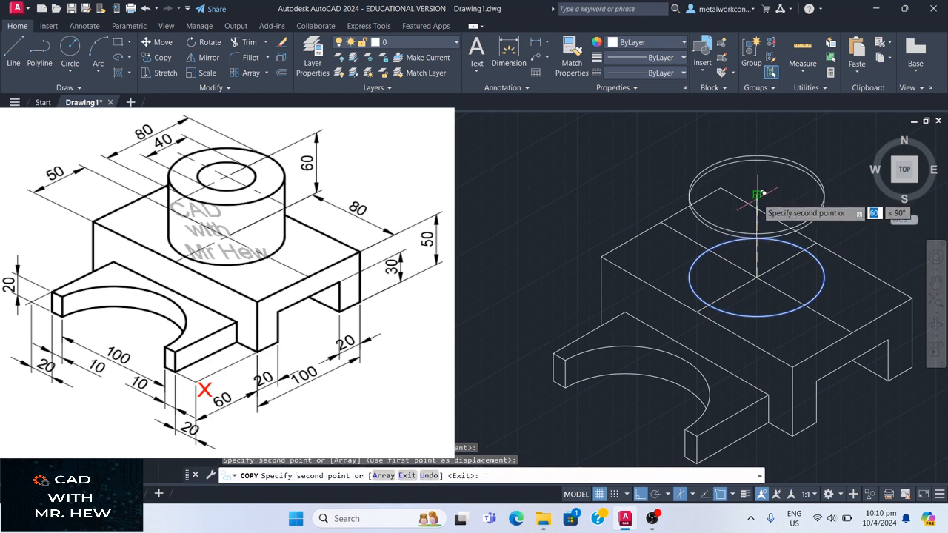
key("Return")
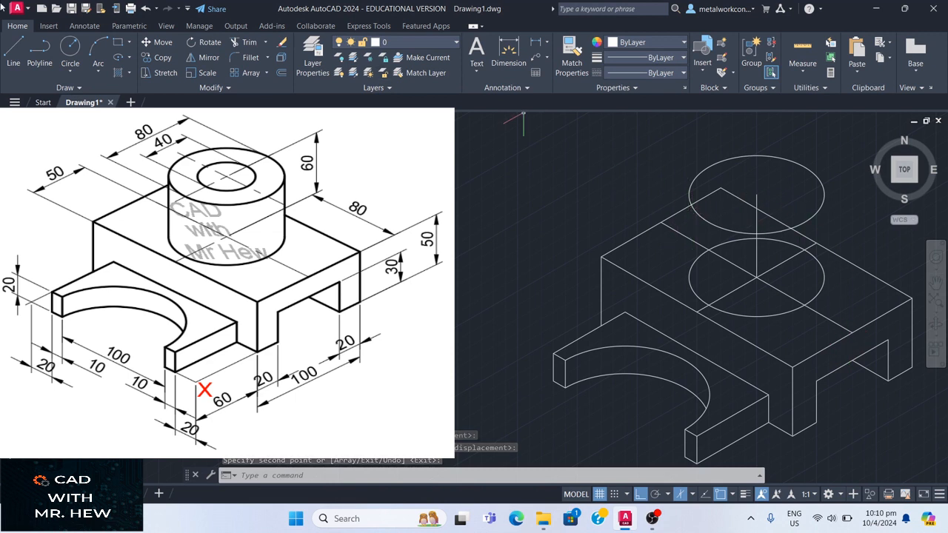
Draw the cylinder's right side as a vertical line between the right quadrants of the upper and lower isocircles.
left_click(13, 51)
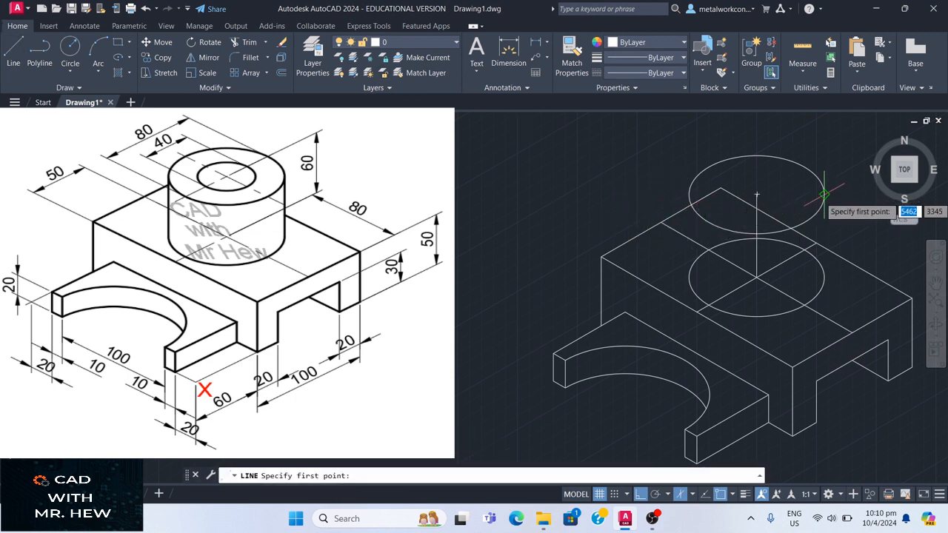
left_click(824, 195)
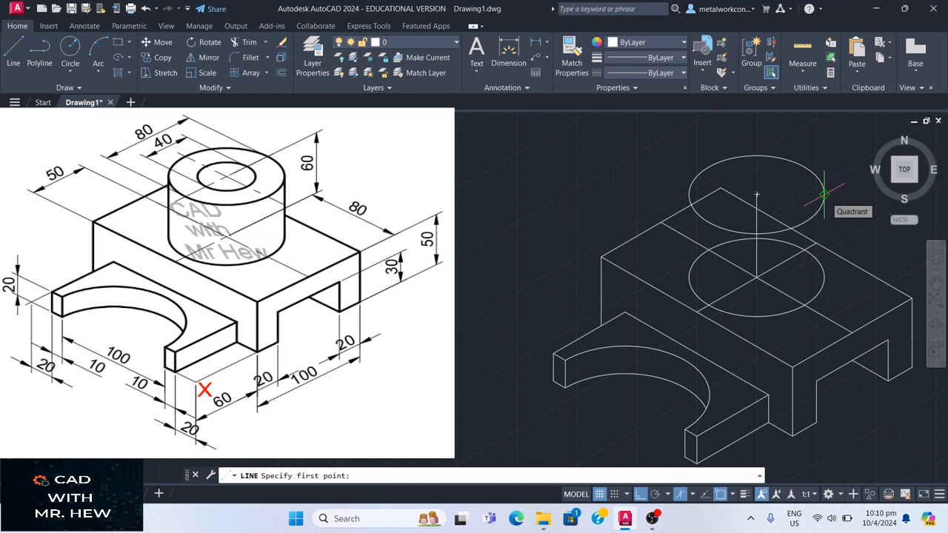
left_click(824, 278)
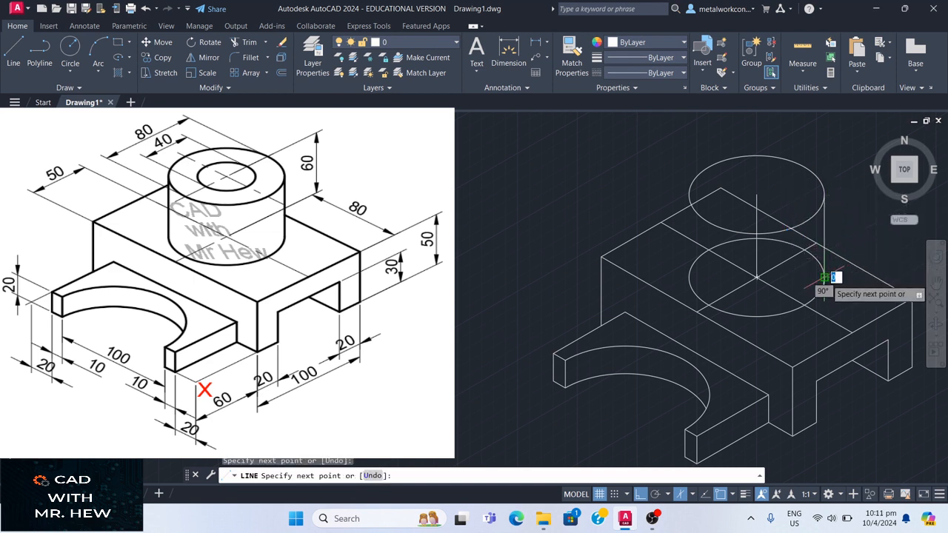
key("Return")
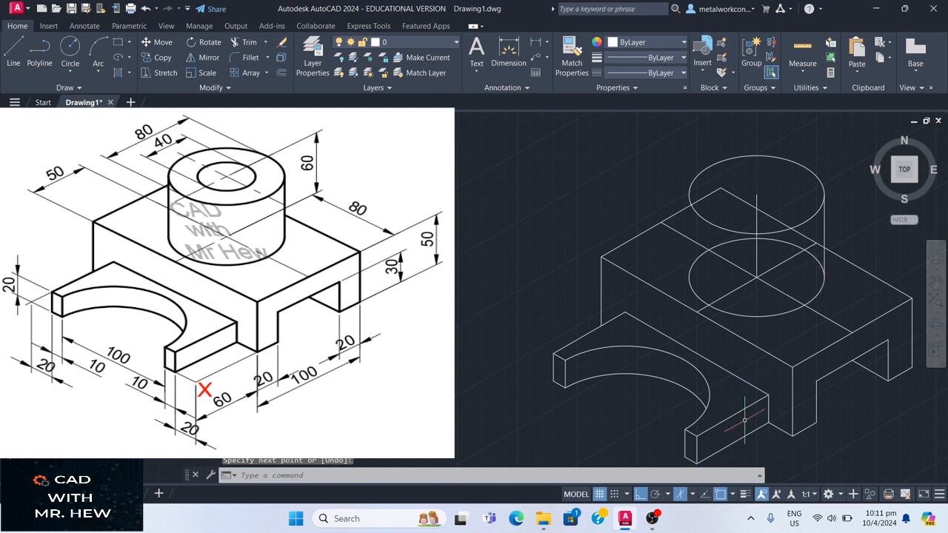
Check the enabled object snap modes in the drafting settings and review the status bar customization list.
left_click(732, 494)
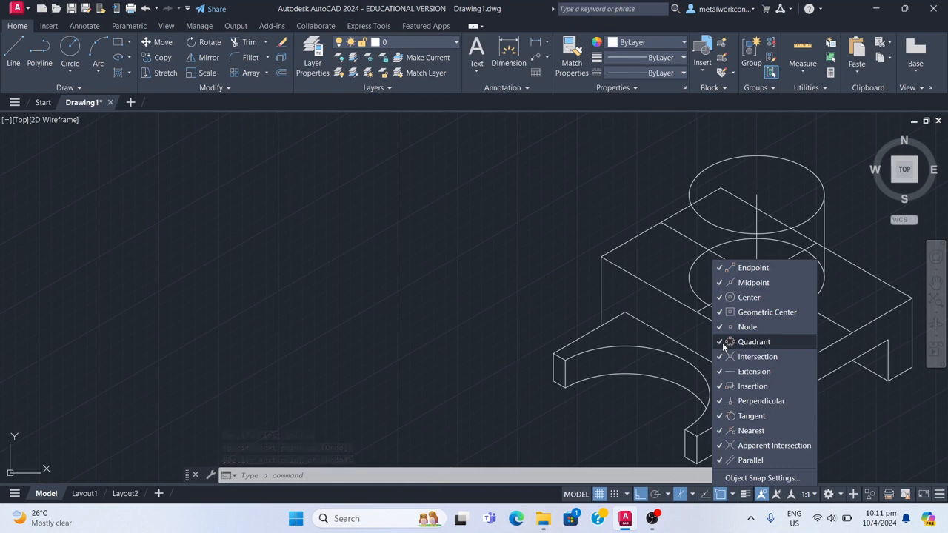
left_click(742, 481)
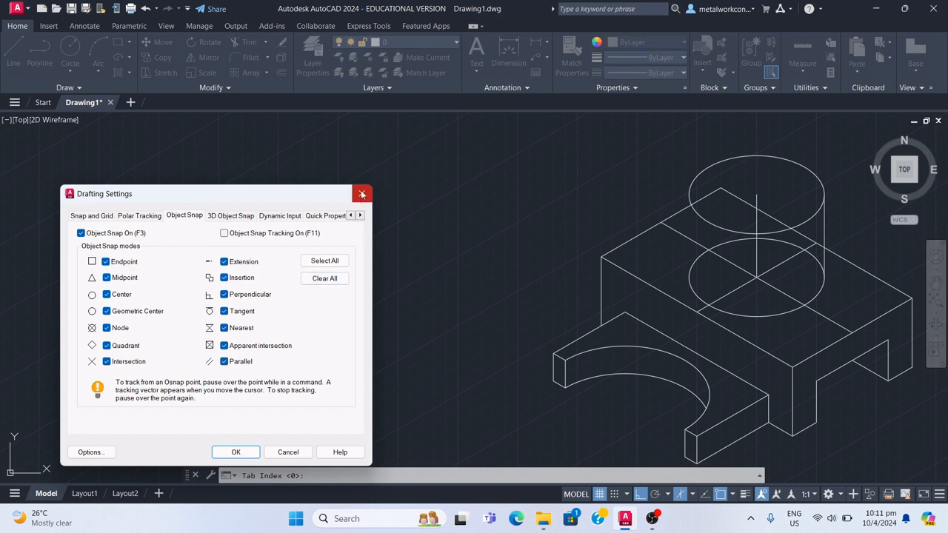
left_click(362, 195)
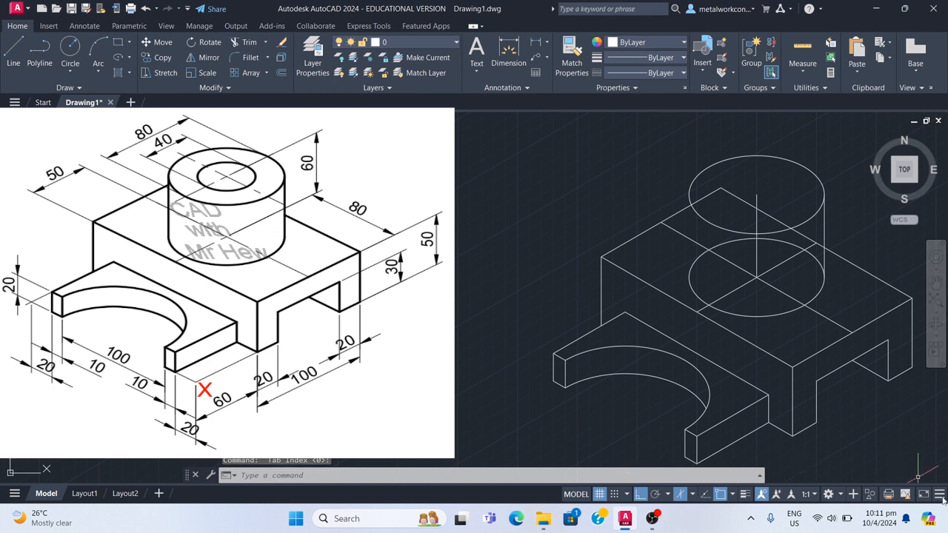
left_click(939, 494)
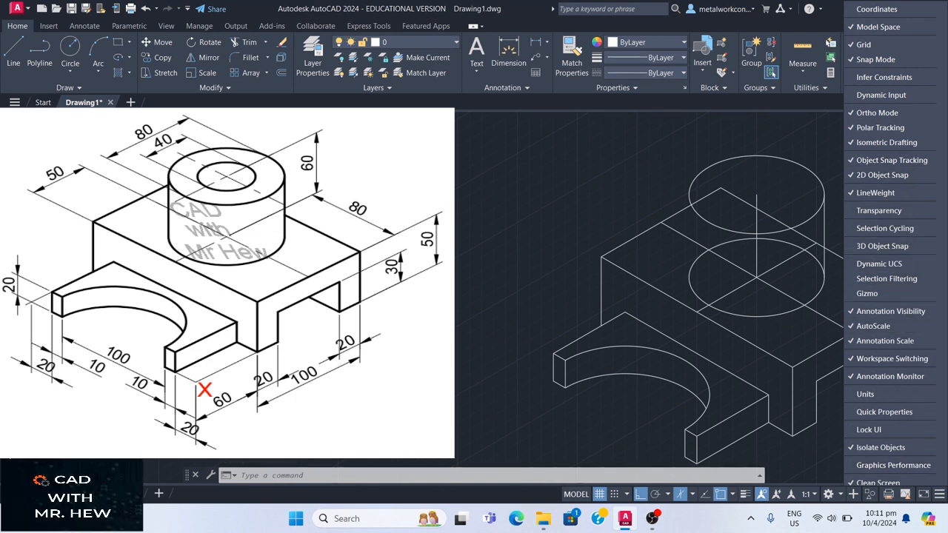
key("Escape")
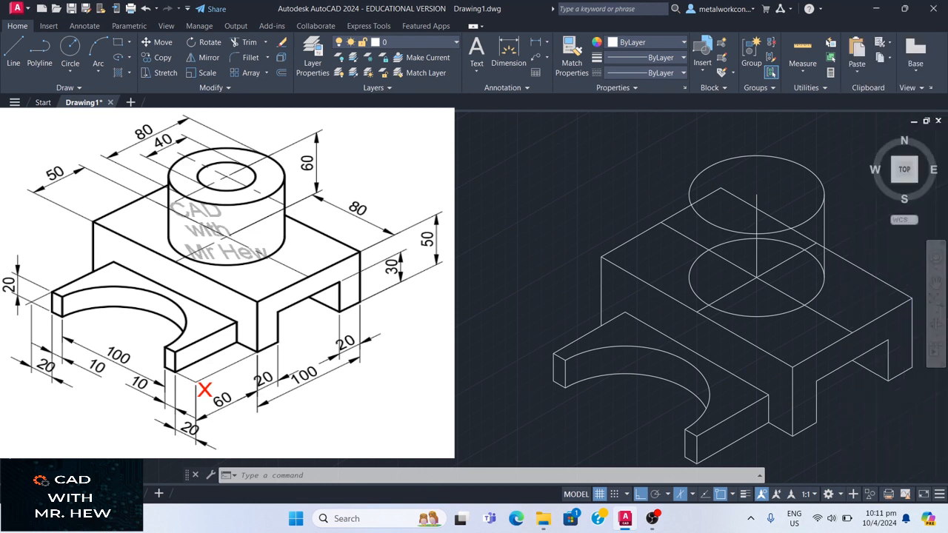
Draw the cylinder's left side as a vertical line between the left quadrants of the upper and lower isocircles.
left_click(14, 47)
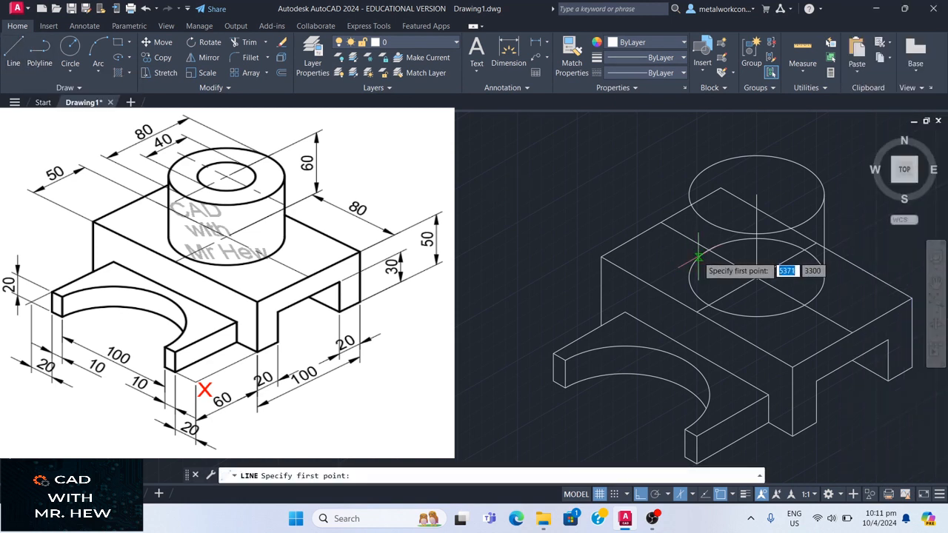
left_click(689, 195)
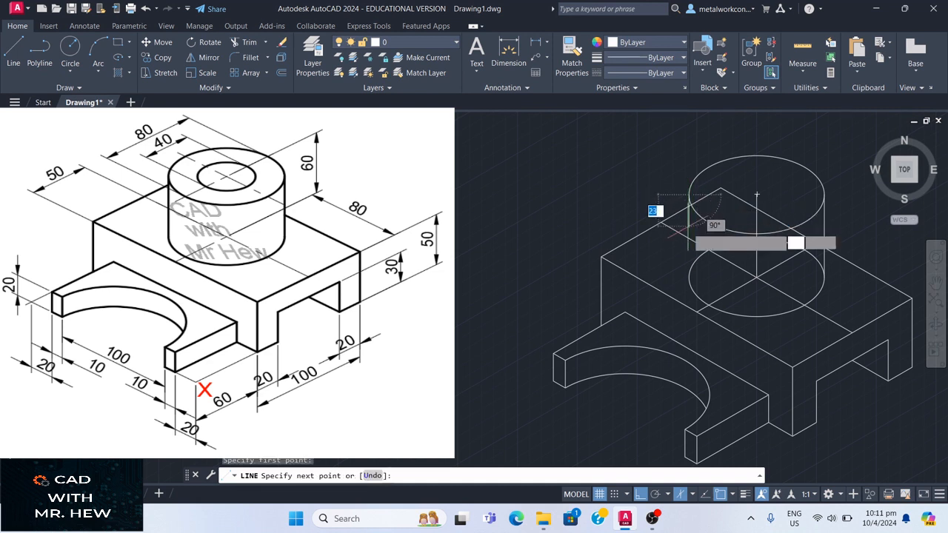
left_click(689, 277)
key("Return")
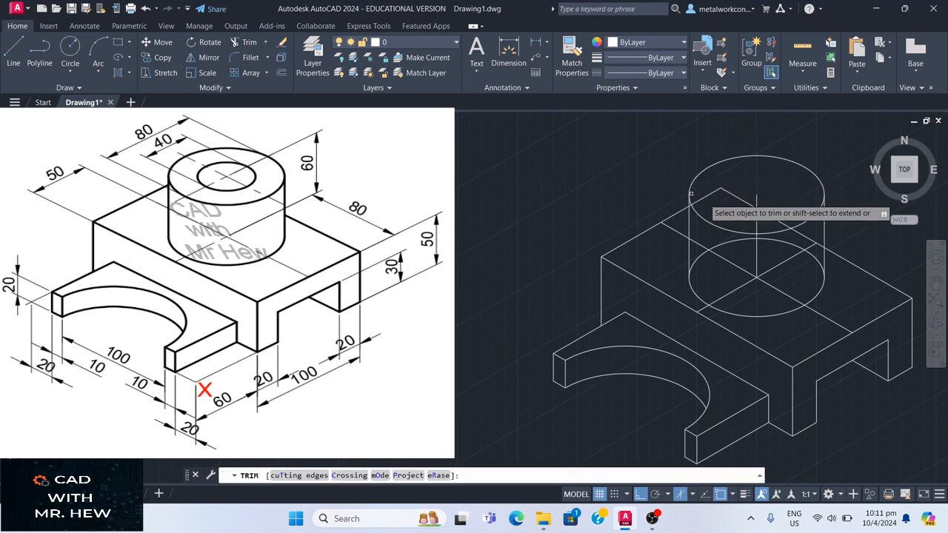
Trim the block's back edges behind the cylinder and the back side portions of the lower isocircle.
left_click(715, 191)
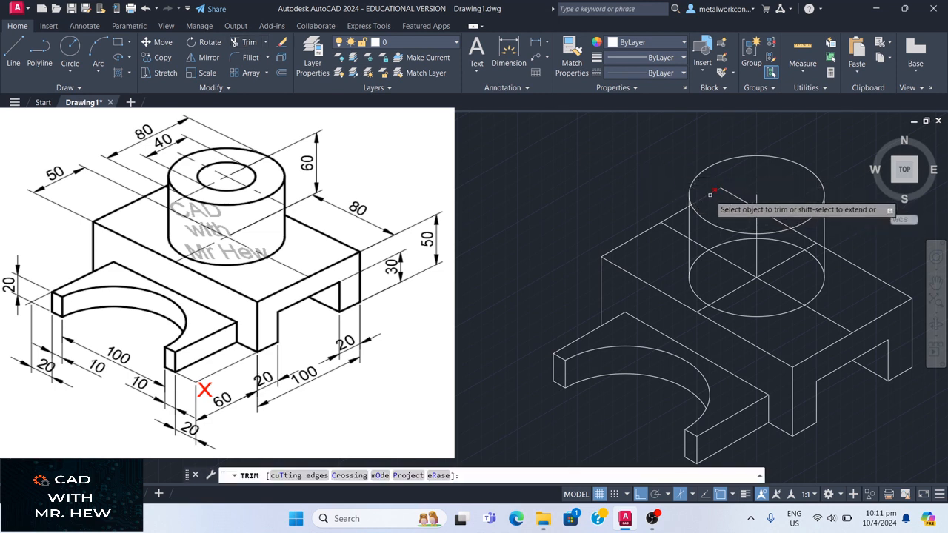
left_click(729, 190)
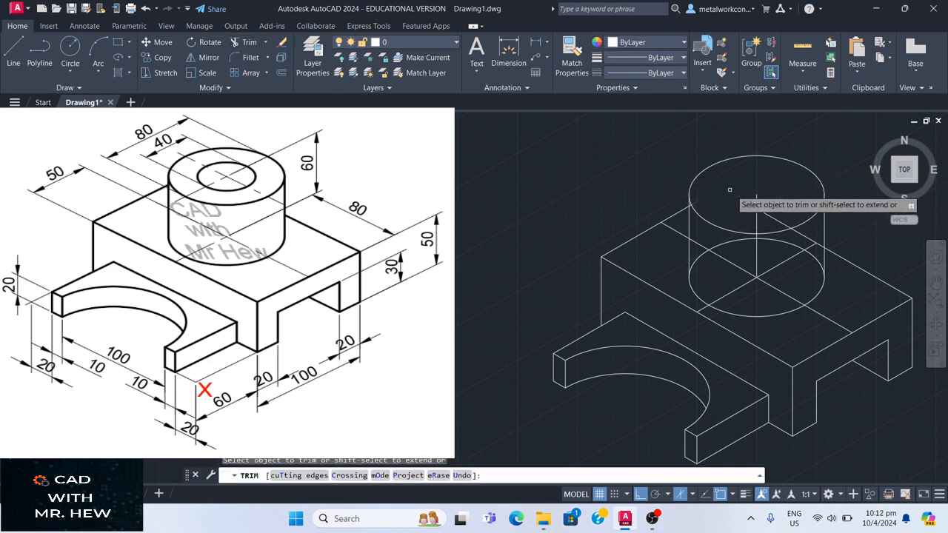
left_click(772, 216)
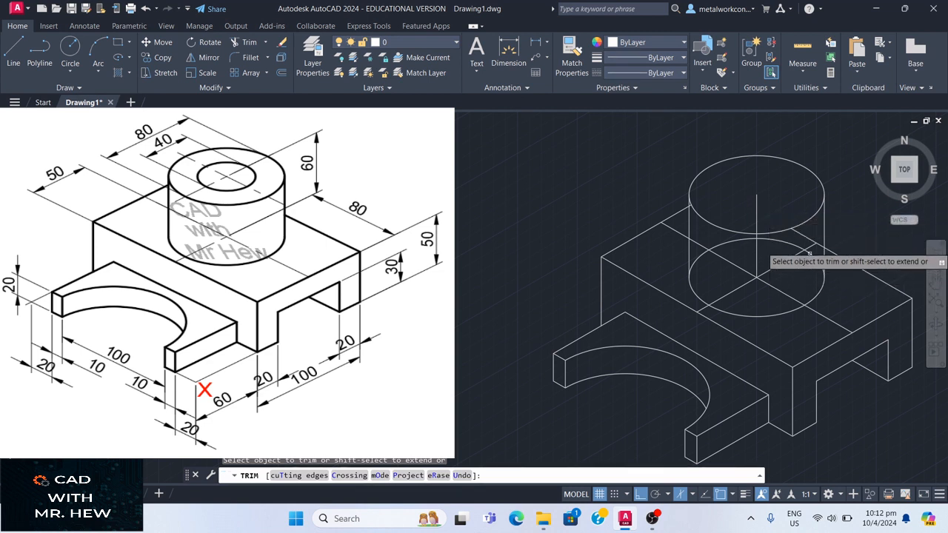
left_click(757, 207)
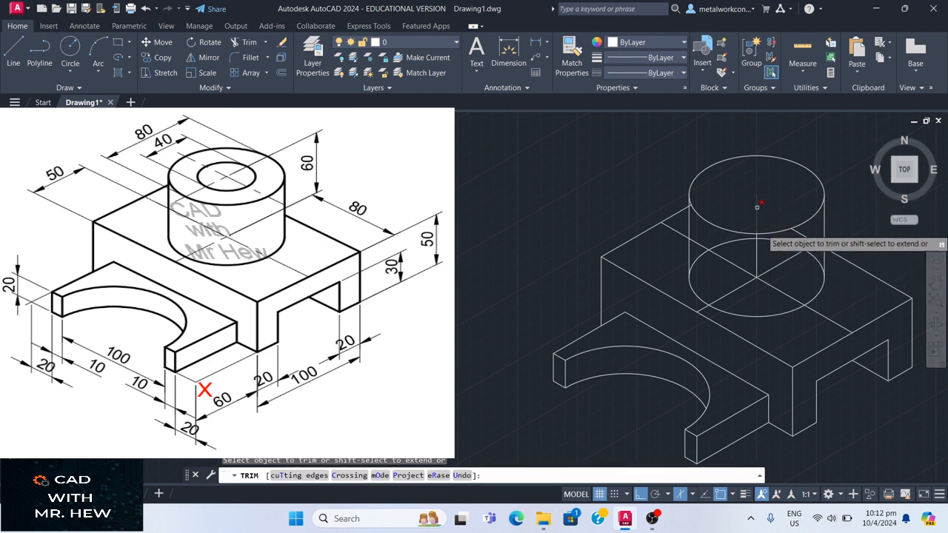
left_click(811, 251)
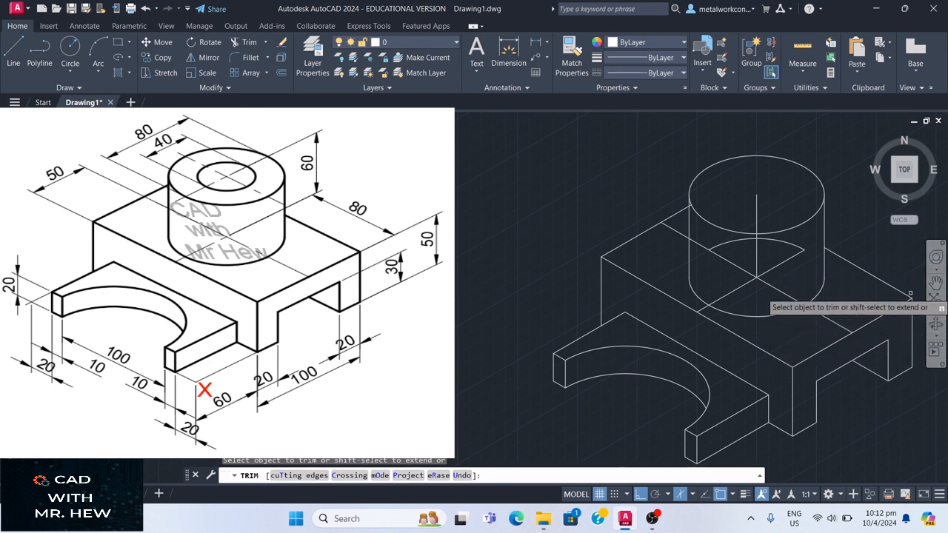
key("Escape")
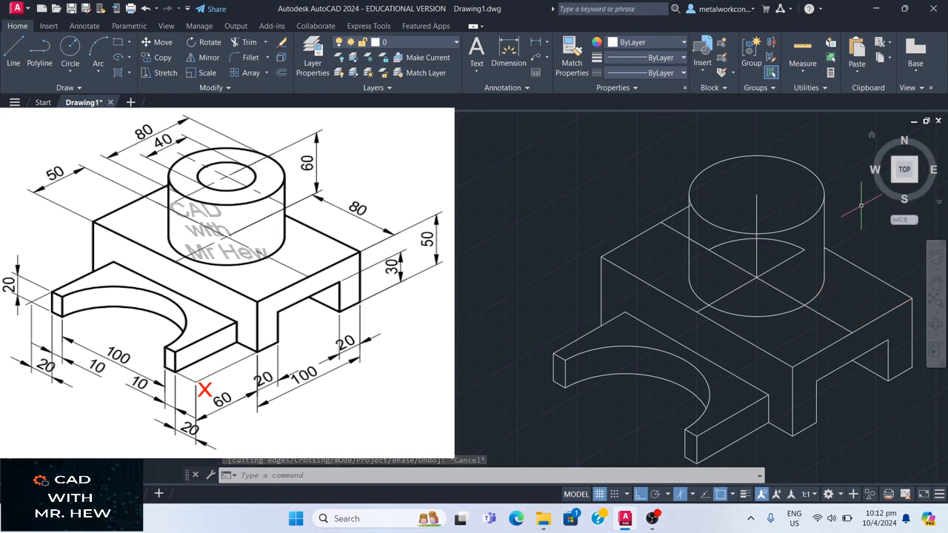
Trim away the remaining hidden back arc of the lower isocircle inside the cylinder.
left_click(792, 244)
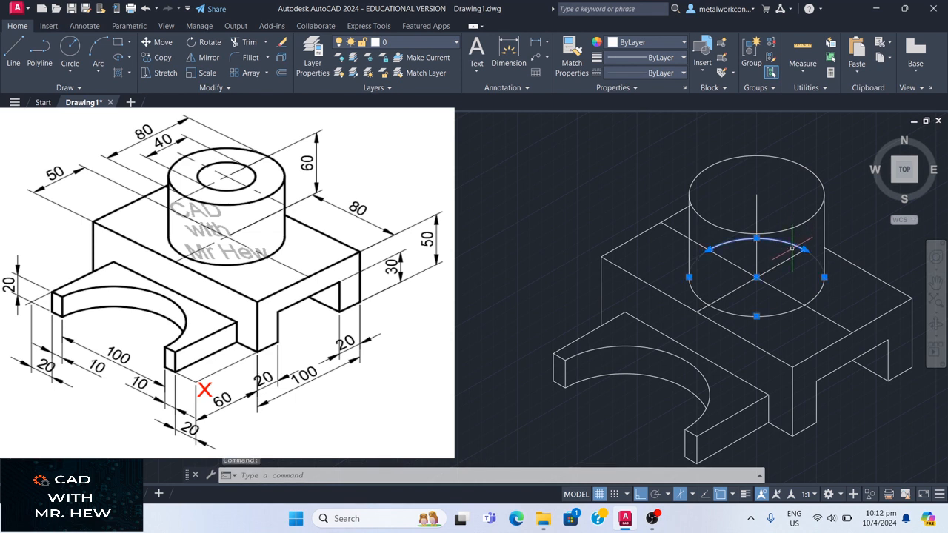
key("Escape")
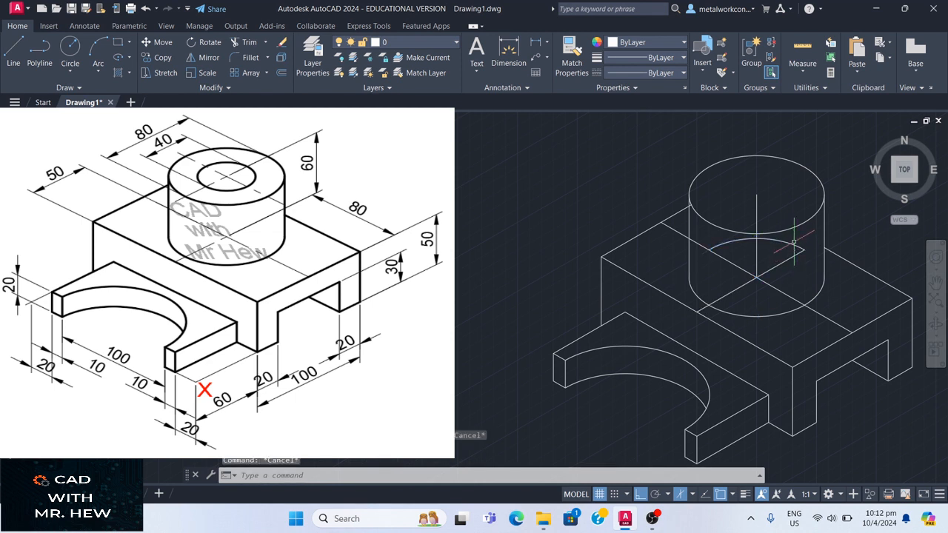
left_click(250, 43)
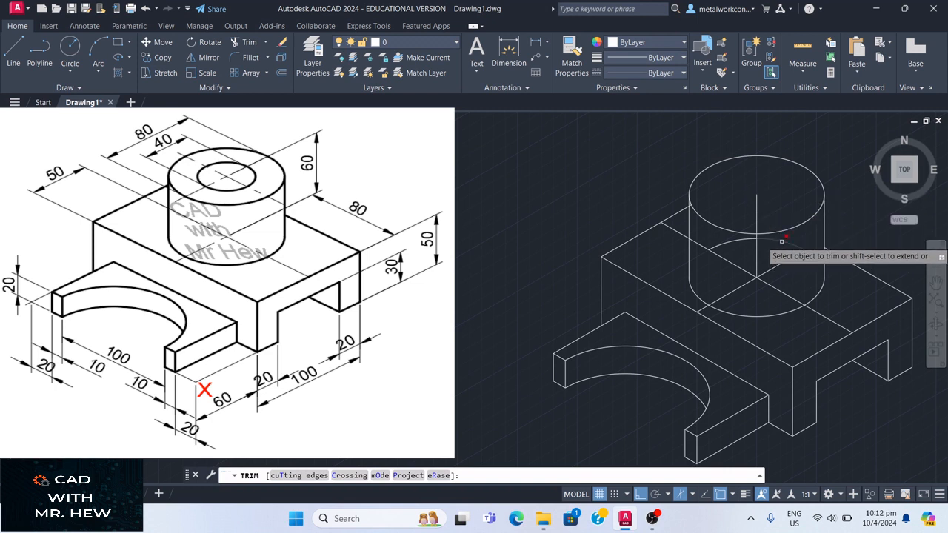
left_click(758, 236)
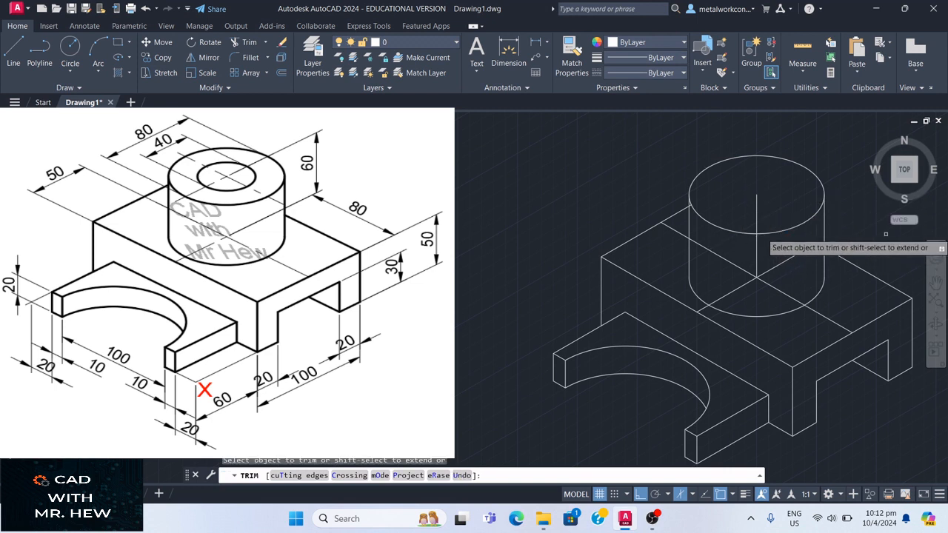
key("Return")
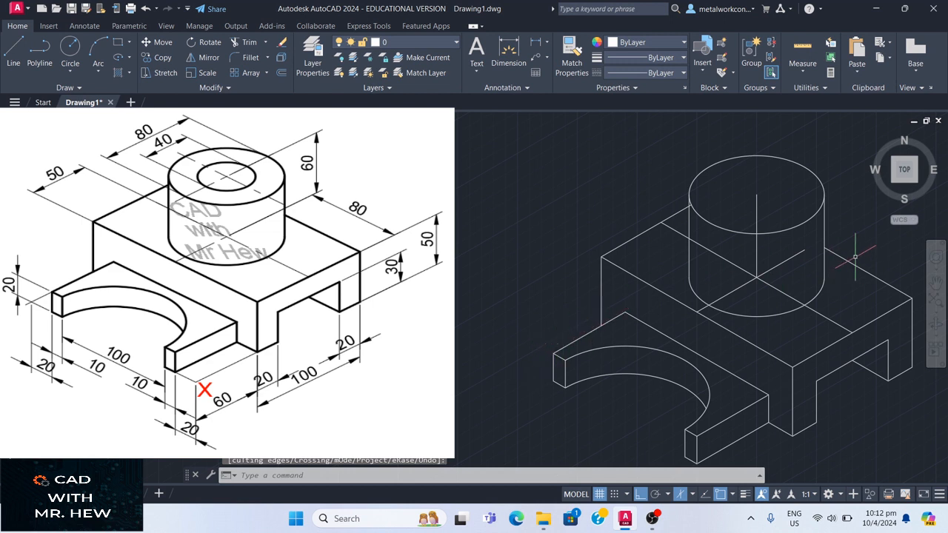
Trim the short overhang of the block's back-left edge that crosses the cylinder's left side line.
scroll(687, 217, "up", 5)
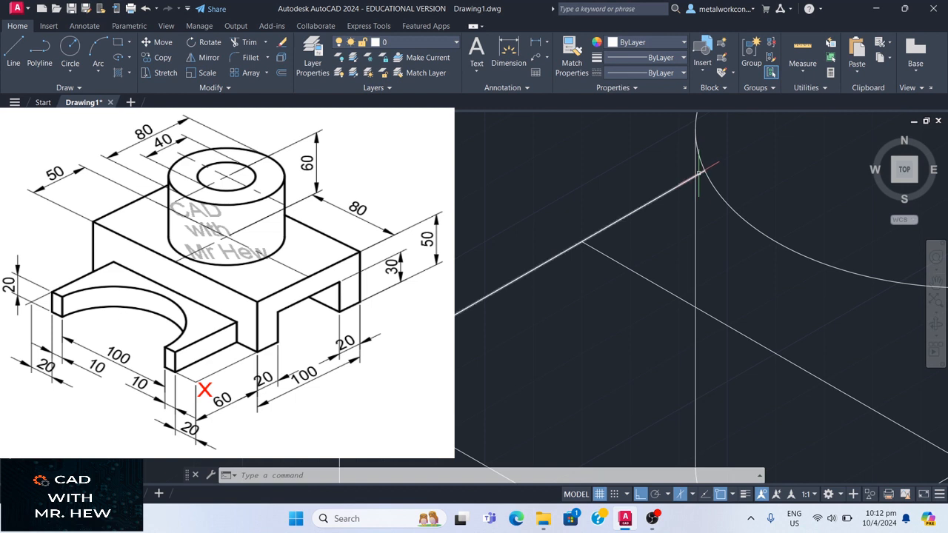
left_click(245, 44)
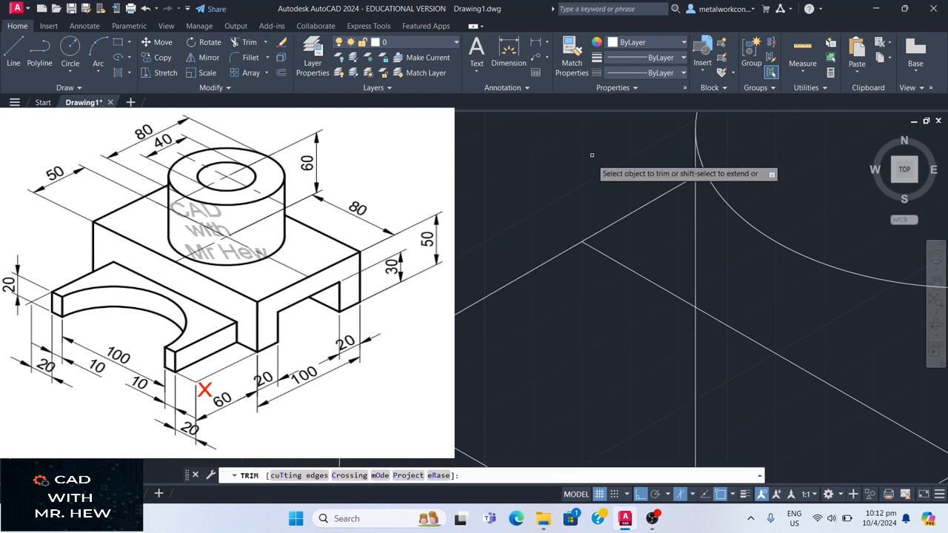
left_click(702, 173)
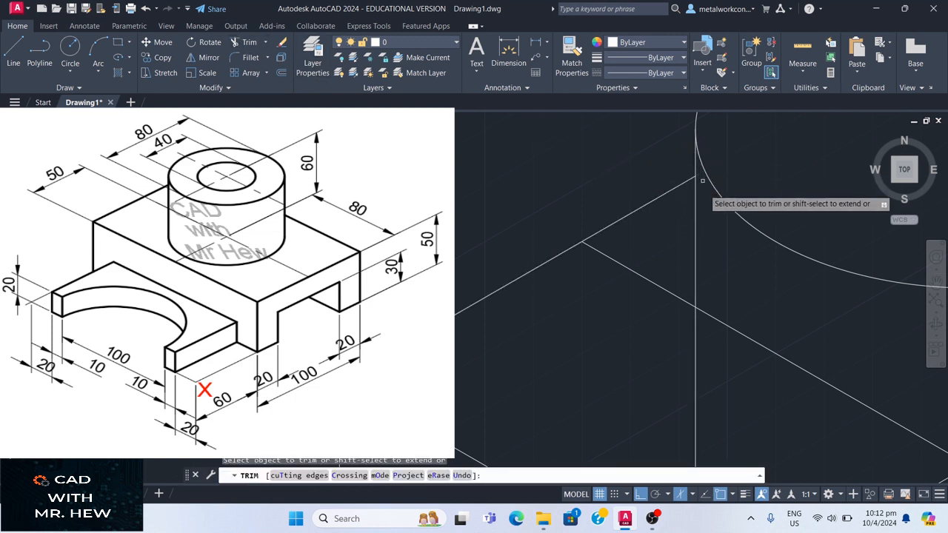
scroll(707, 185, "down", 5)
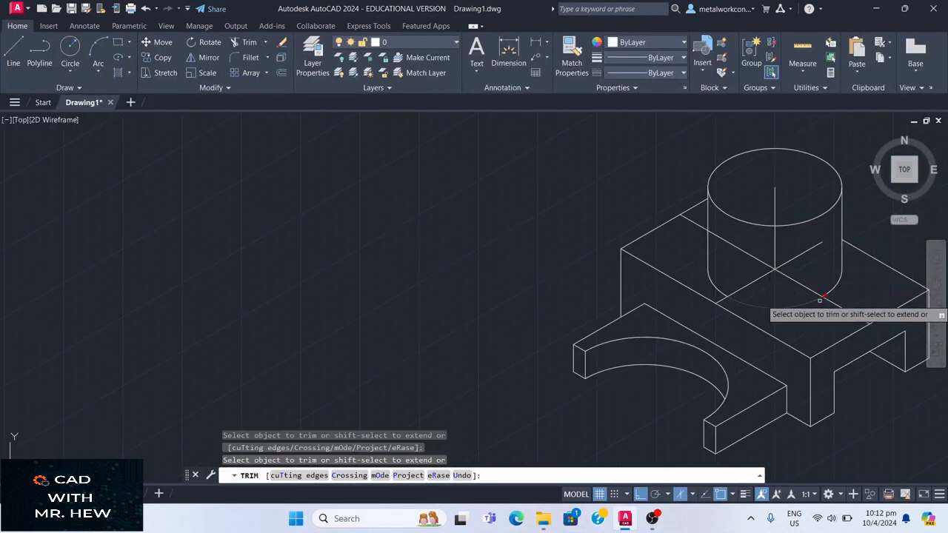
key("Escape")
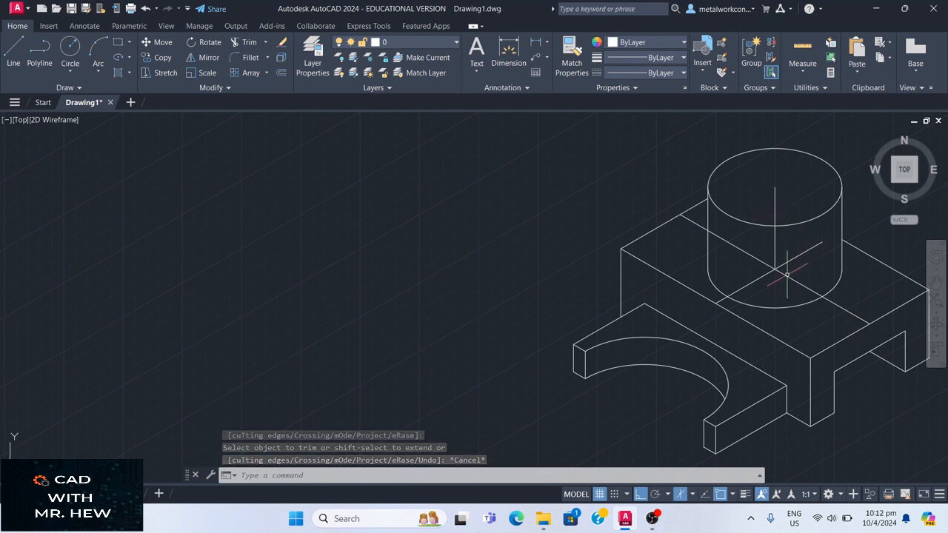
Create a layer named outline and set its lineweight to 0.30 mm.
left_click(309, 47)
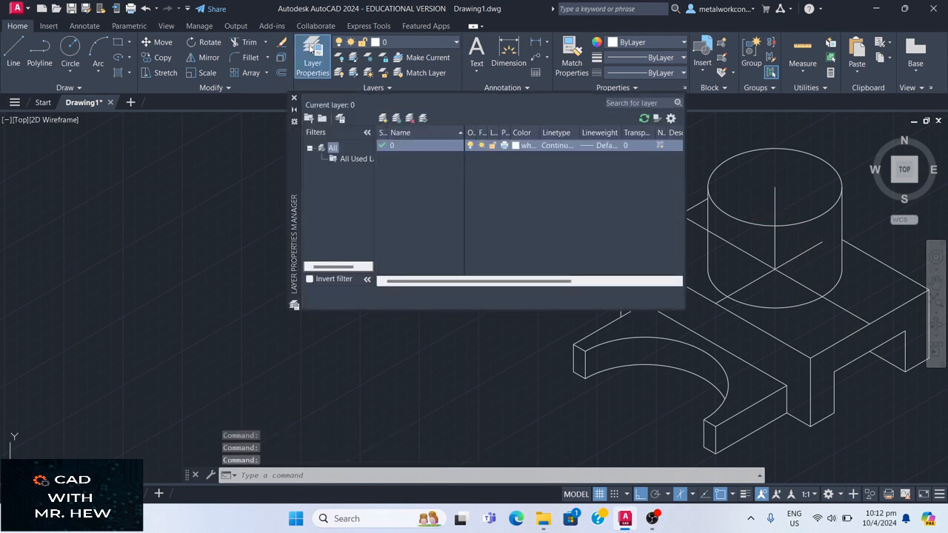
left_click(382, 119)
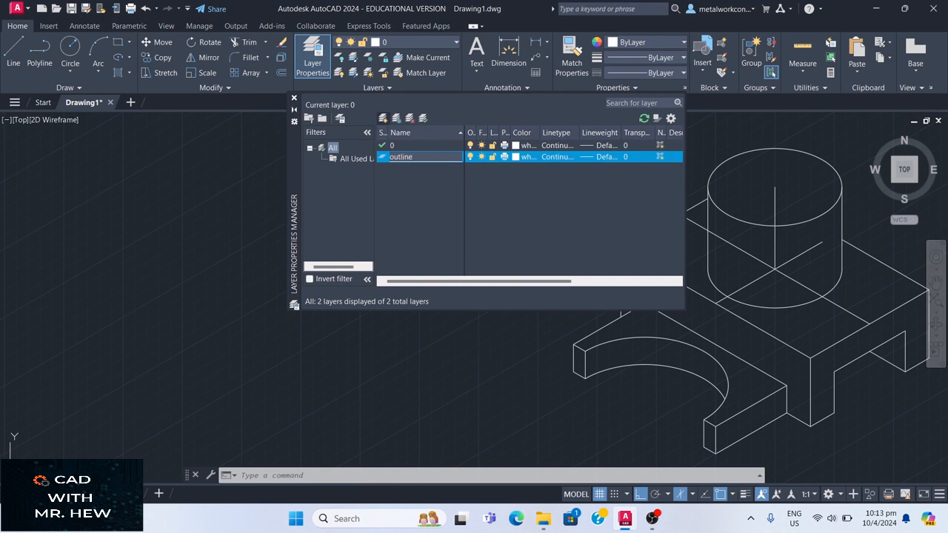
key("Return")
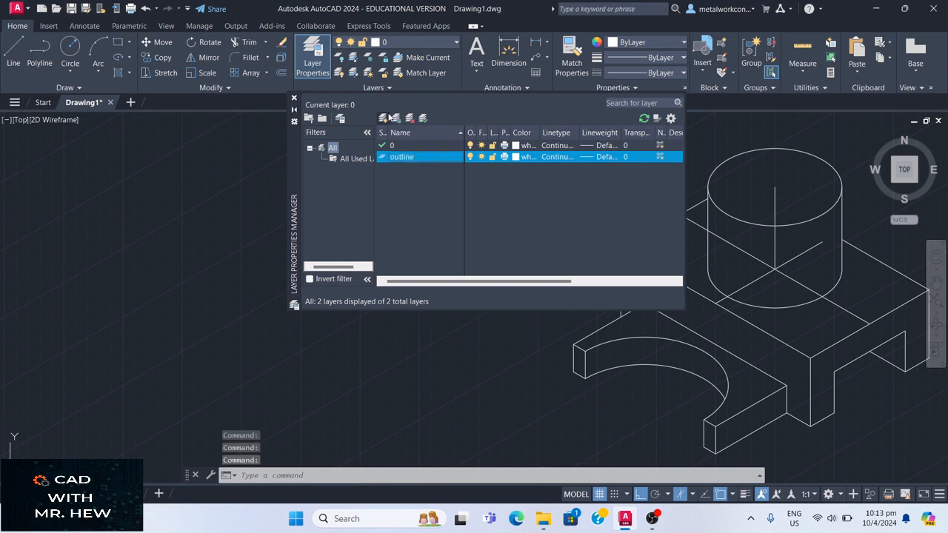
left_click(600, 157)
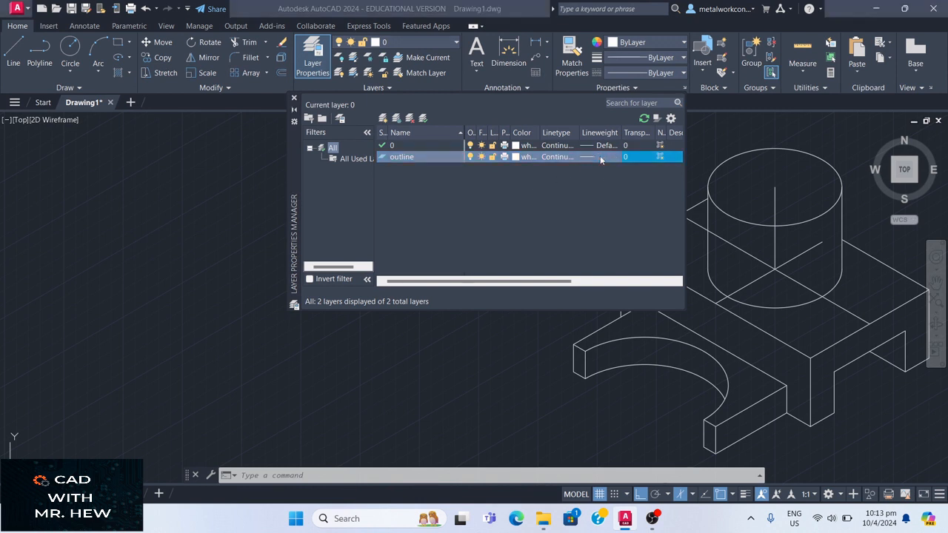
scroll(474, 231, "down", 3)
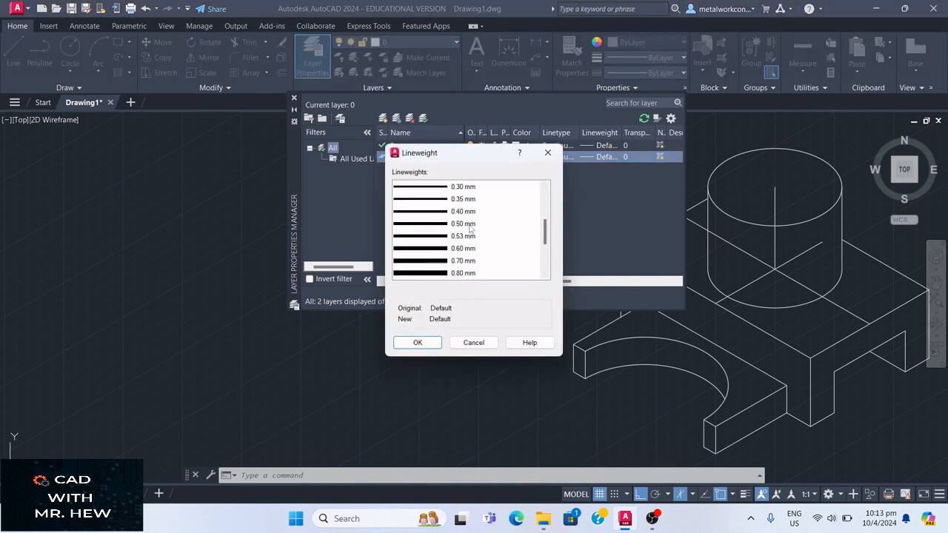
left_click(432, 186)
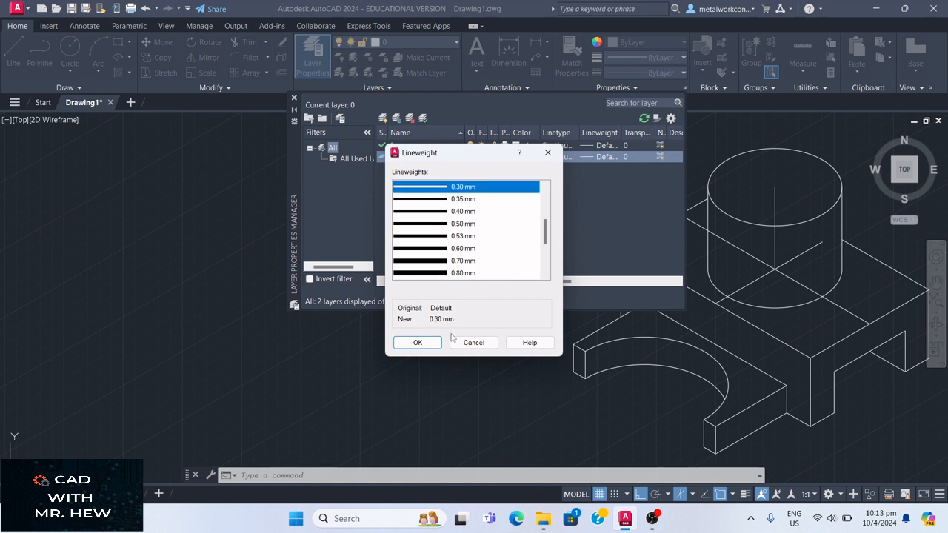
left_click(425, 342)
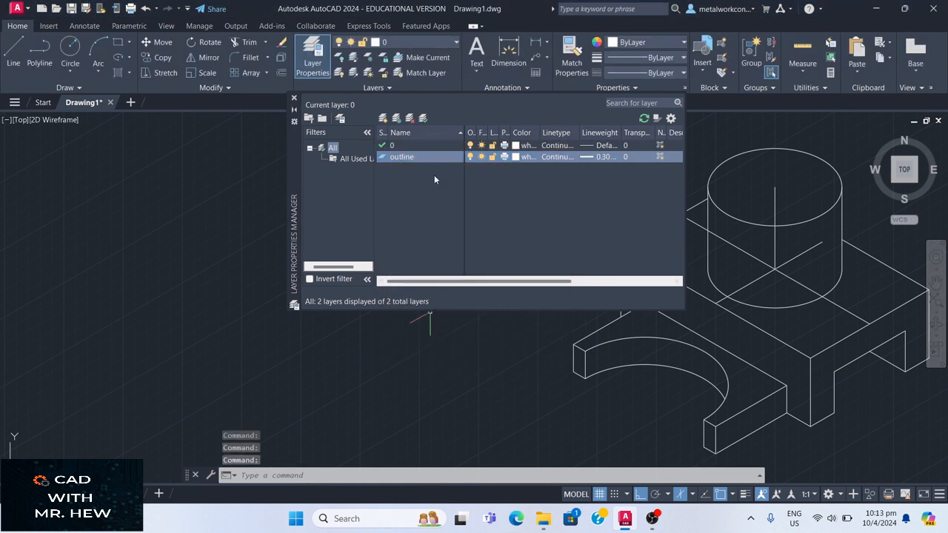
Create a layer named center line and set its lineweight to Default.
left_click(383, 119)
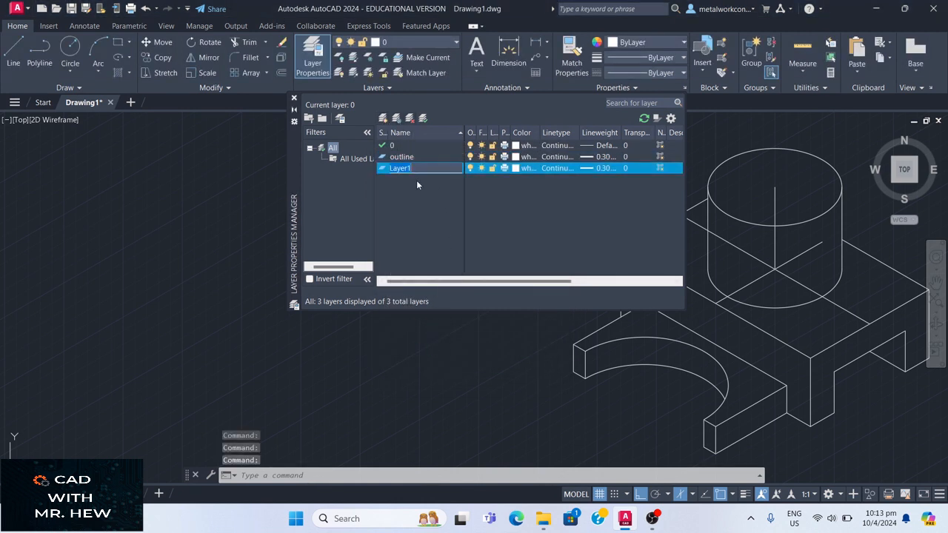
type("cent")
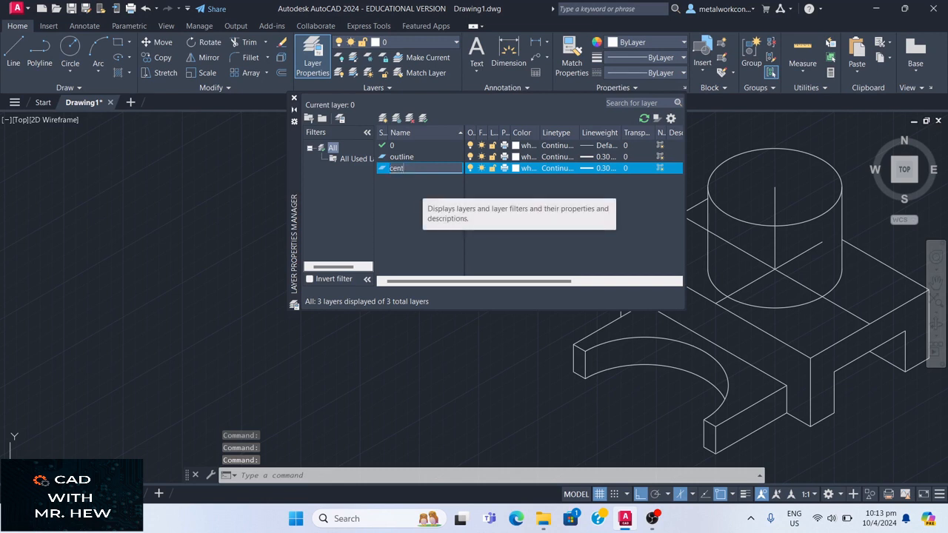
type("er l")
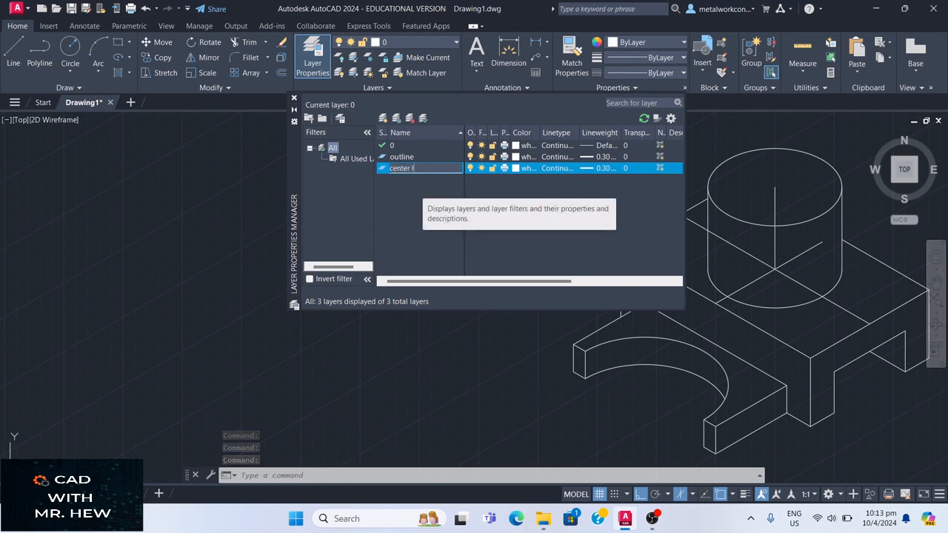
type("ine")
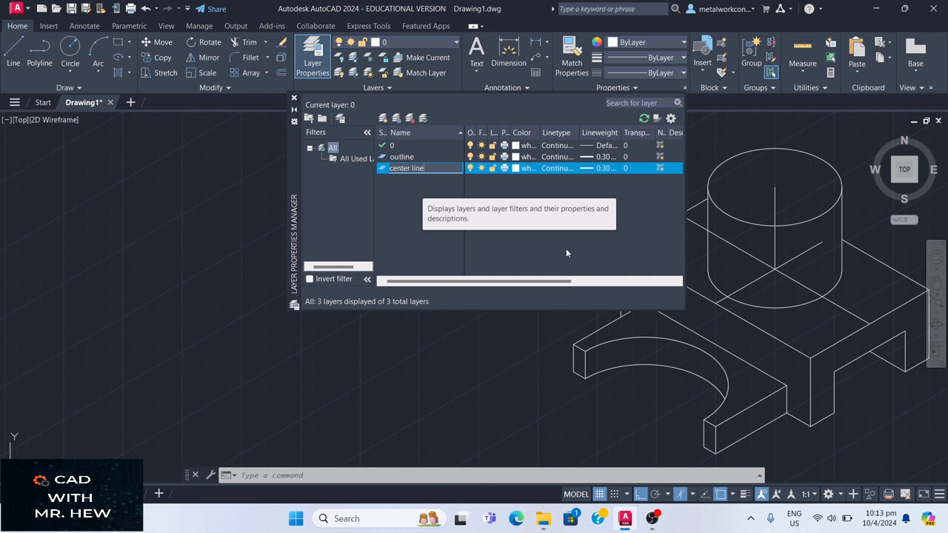
key("Return")
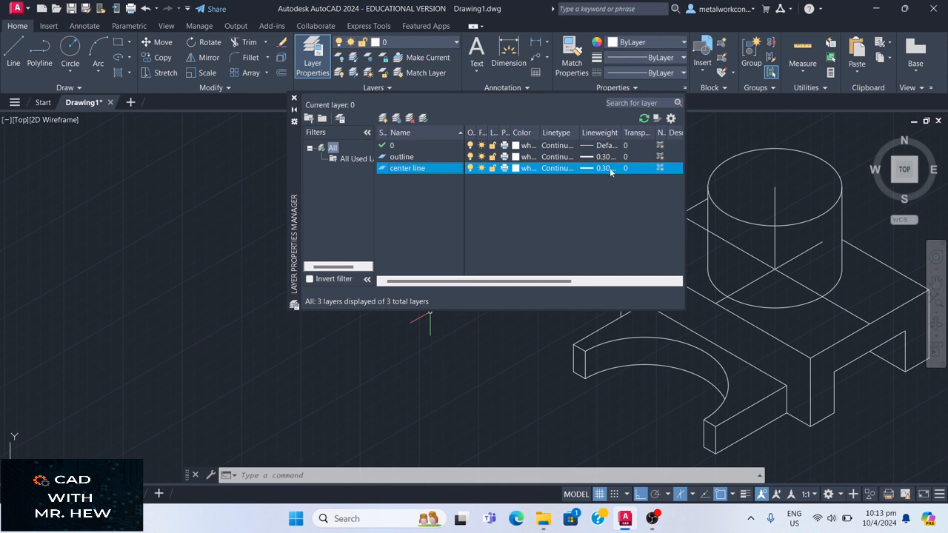
left_click(607, 168)
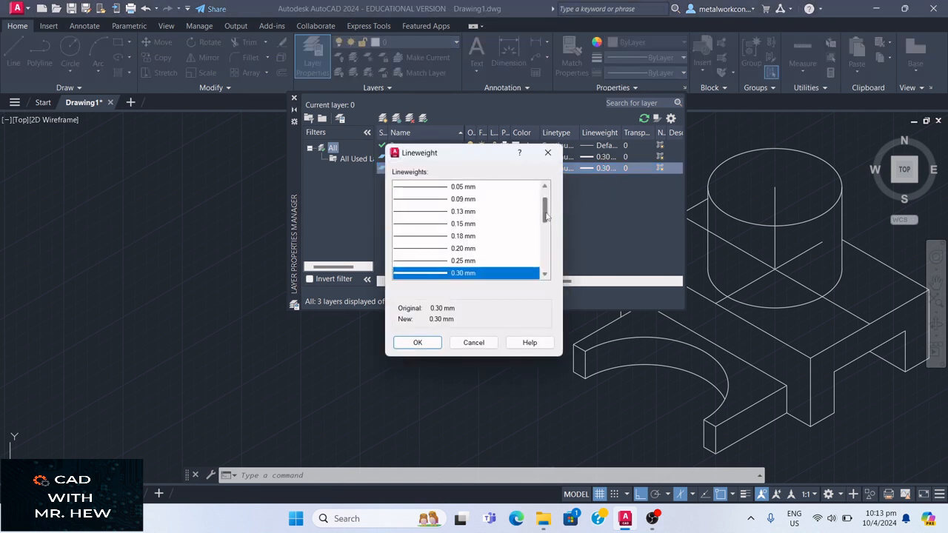
left_click_drag(544, 215, 536, 180)
left_click(427, 190)
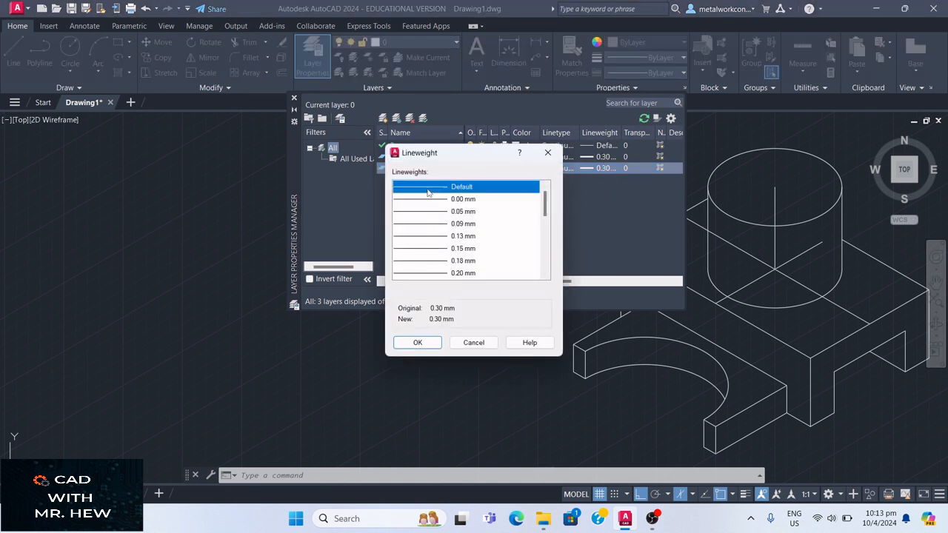
left_click(417, 343)
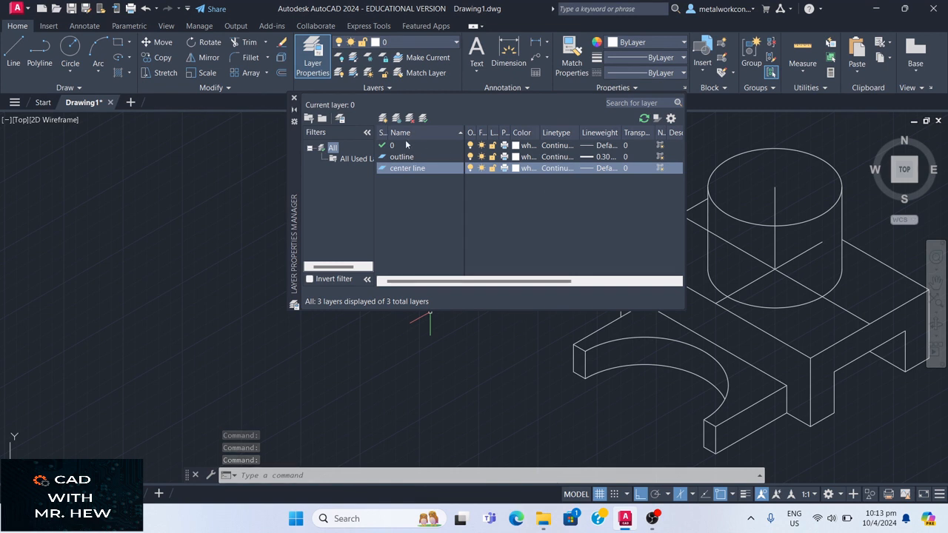
Create a layer named text and close the layer properties manager.
left_click(382, 118)
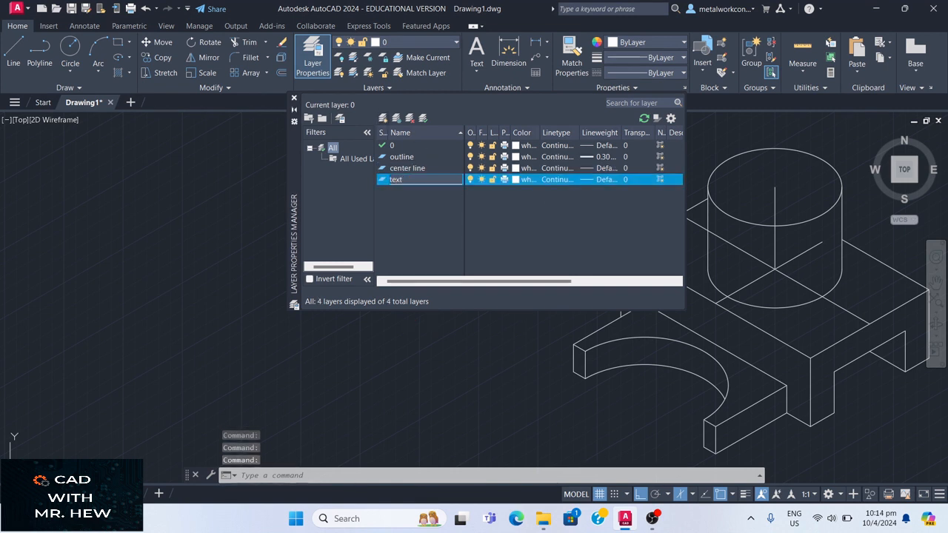
key("Return")
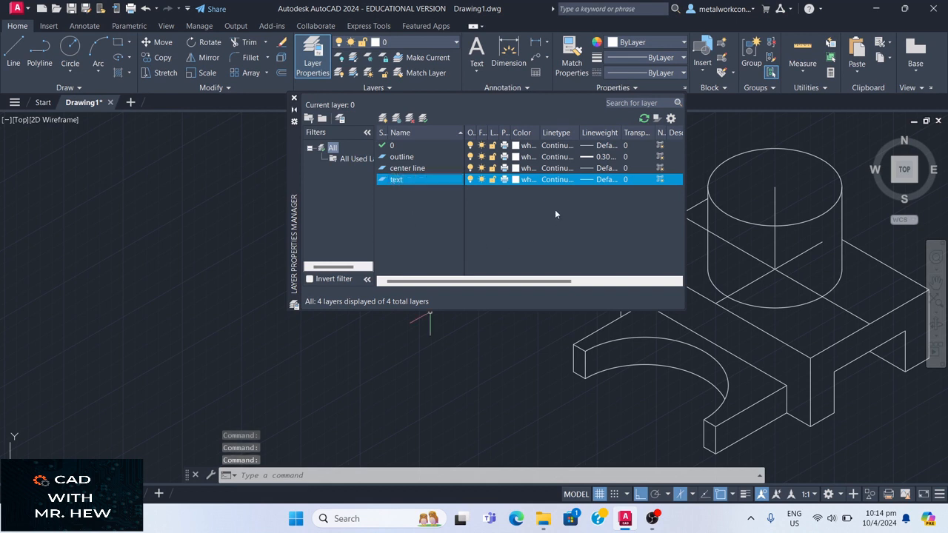
left_click(295, 100)
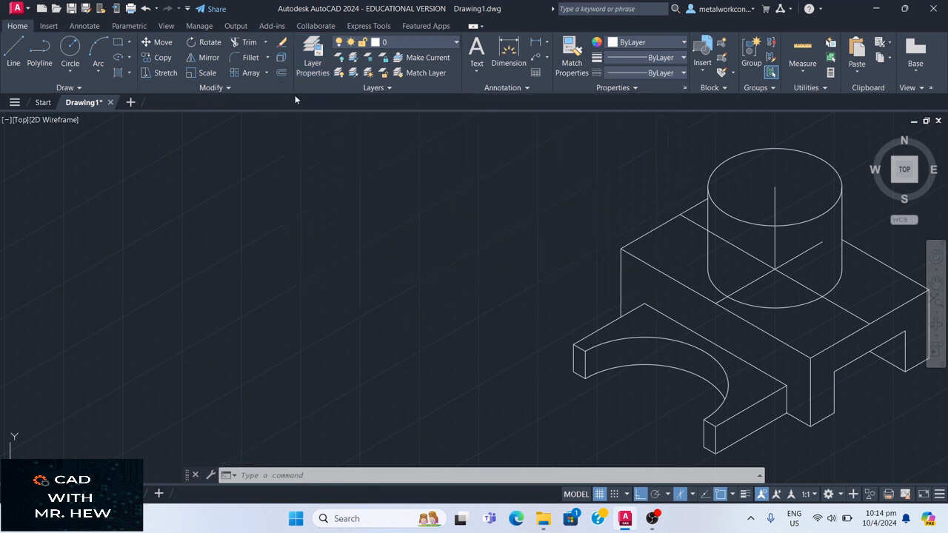
Move the two crossing axis lines on the block's top face and the cylinder's vertical axis to the center line layer.
left_click(806, 290)
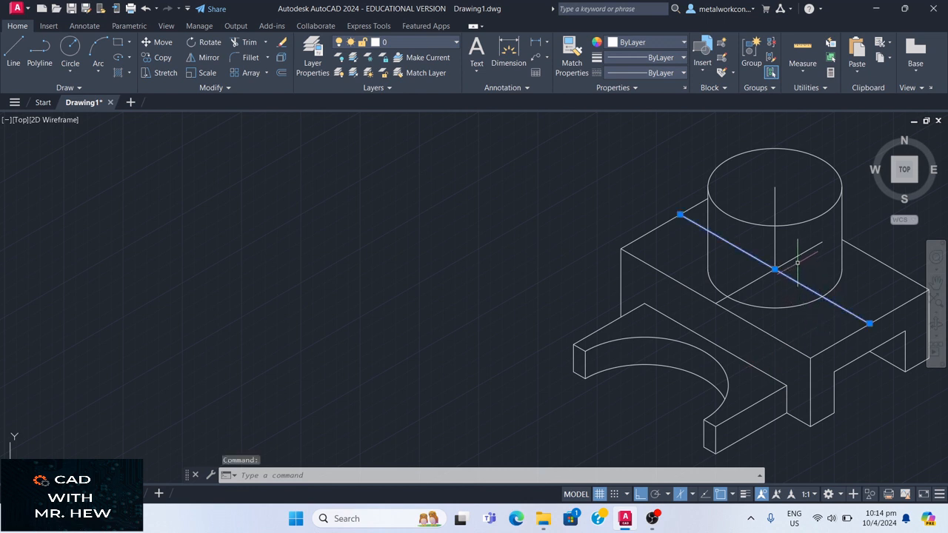
left_click(796, 257)
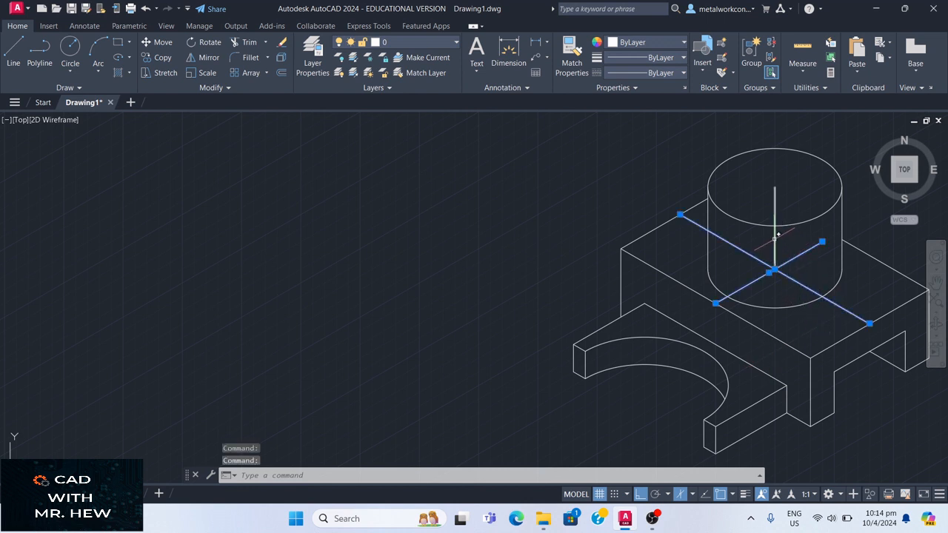
left_click(773, 239)
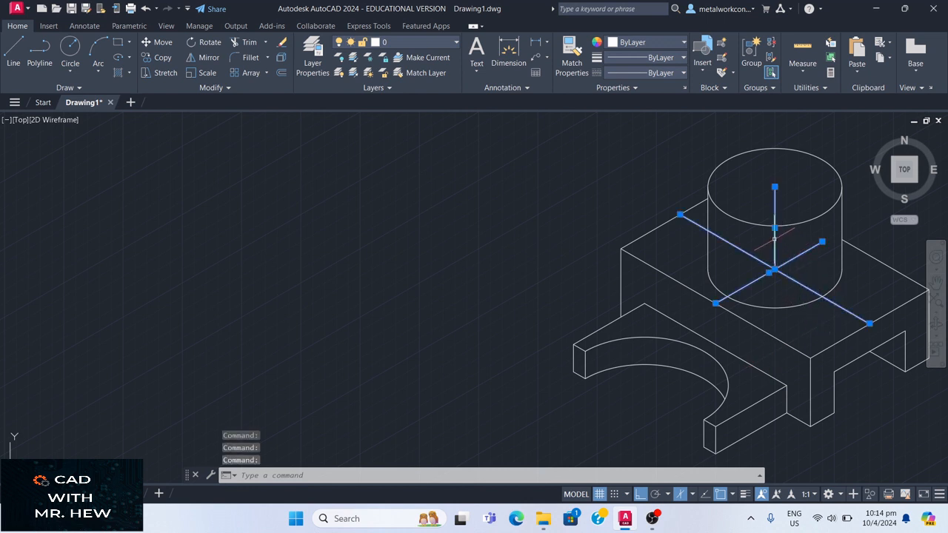
left_click(451, 46)
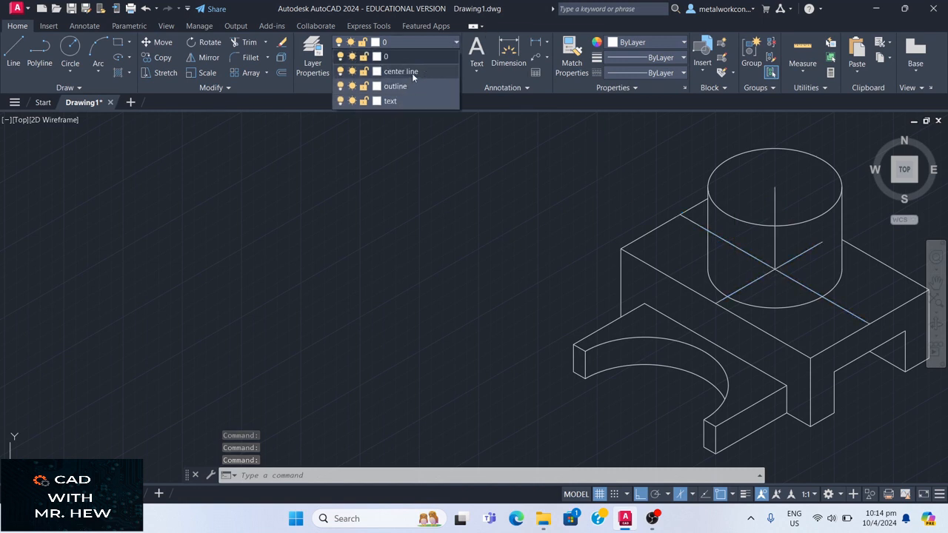
left_click(413, 74)
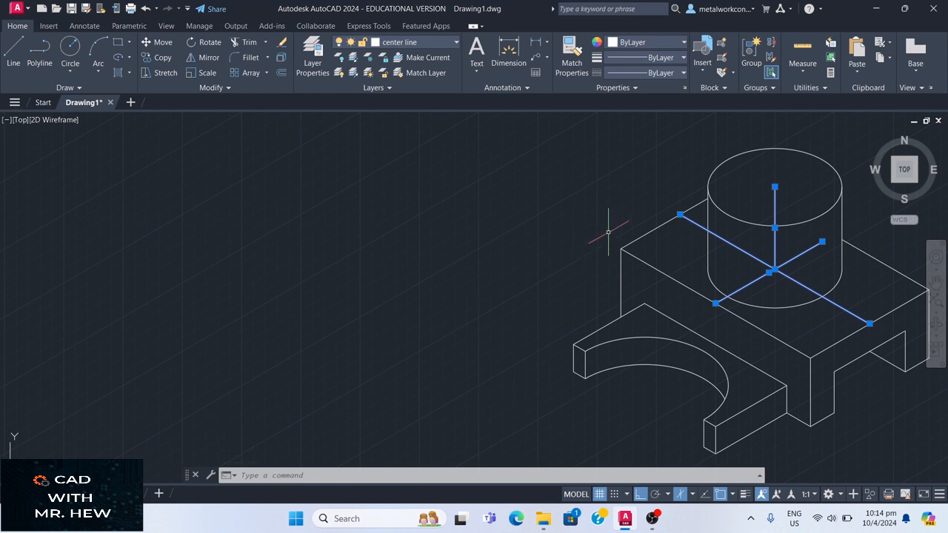
key("Escape")
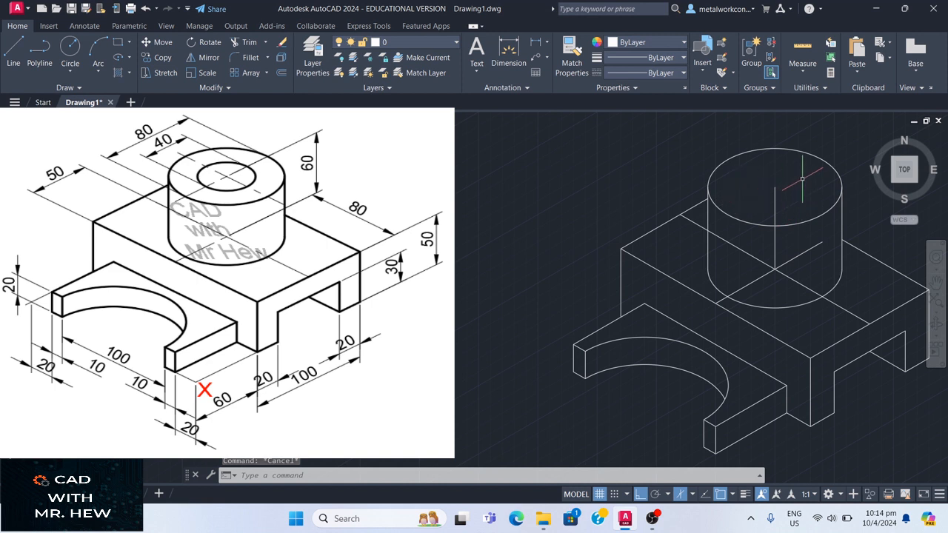
Start an isocircle arc centred on the upper end of the cylinder's vertical axis and switch the drawing plane to isoplane Top.
left_click(121, 60)
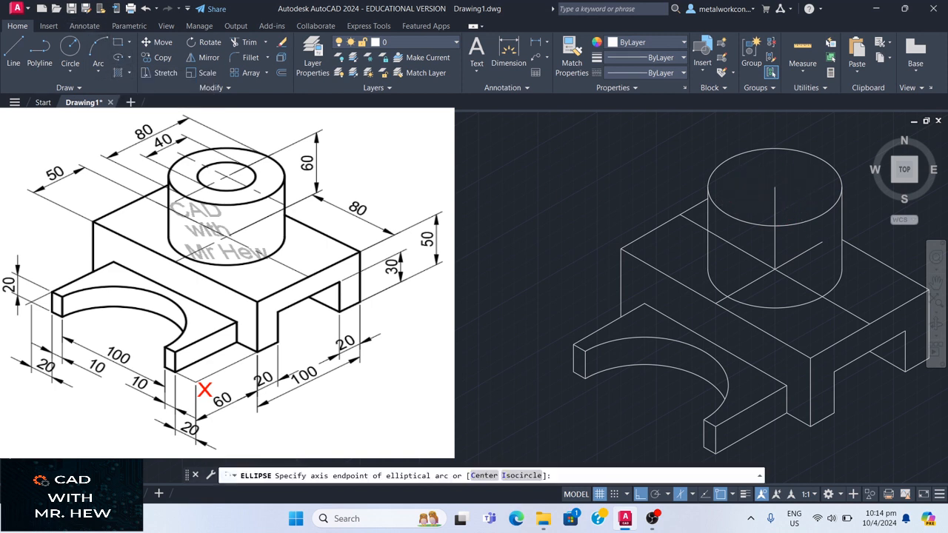
type("I")
key("Return")
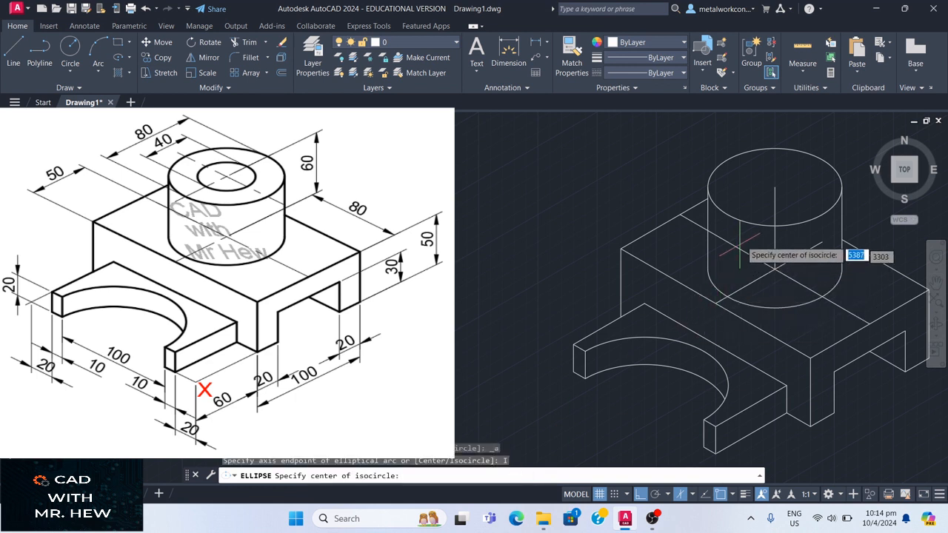
left_click(775, 187)
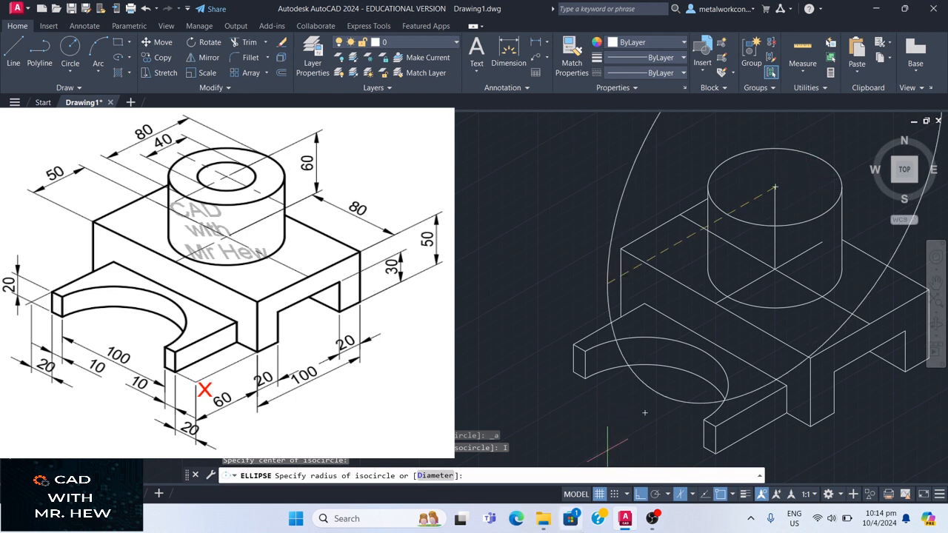
left_click(695, 494)
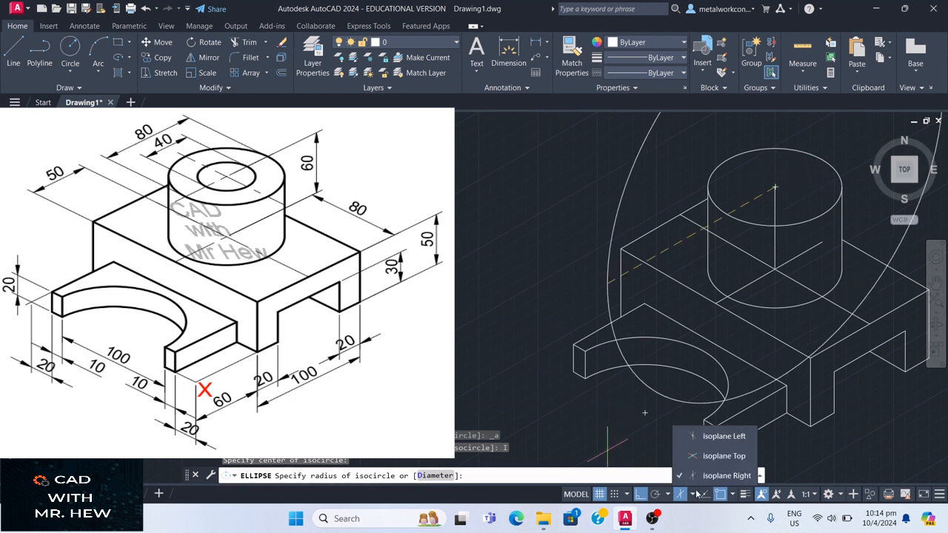
left_click(685, 453)
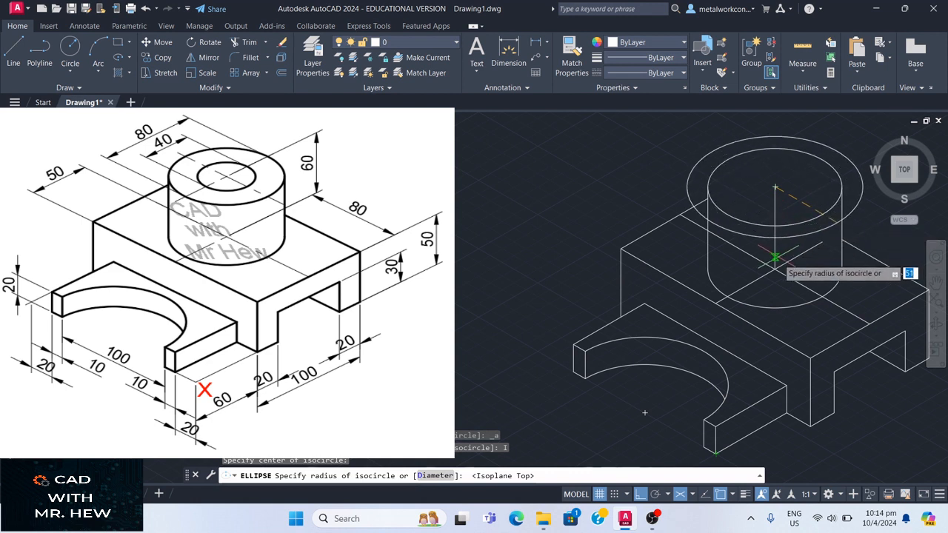
type("40")
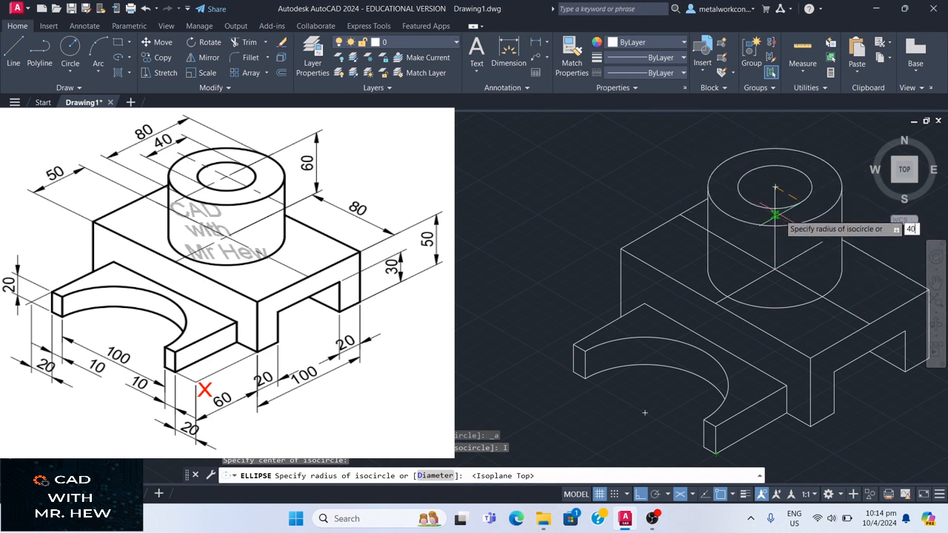
key("Return")
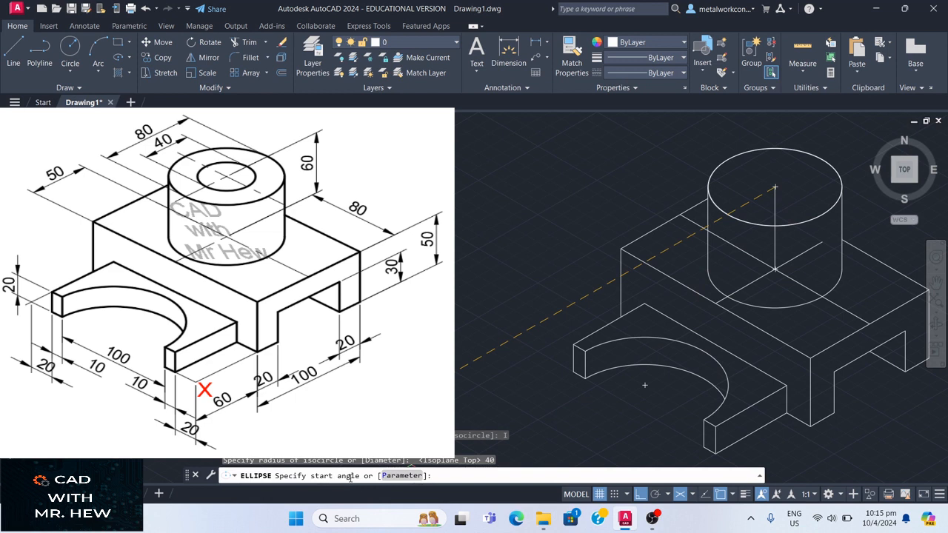
left_click(404, 475)
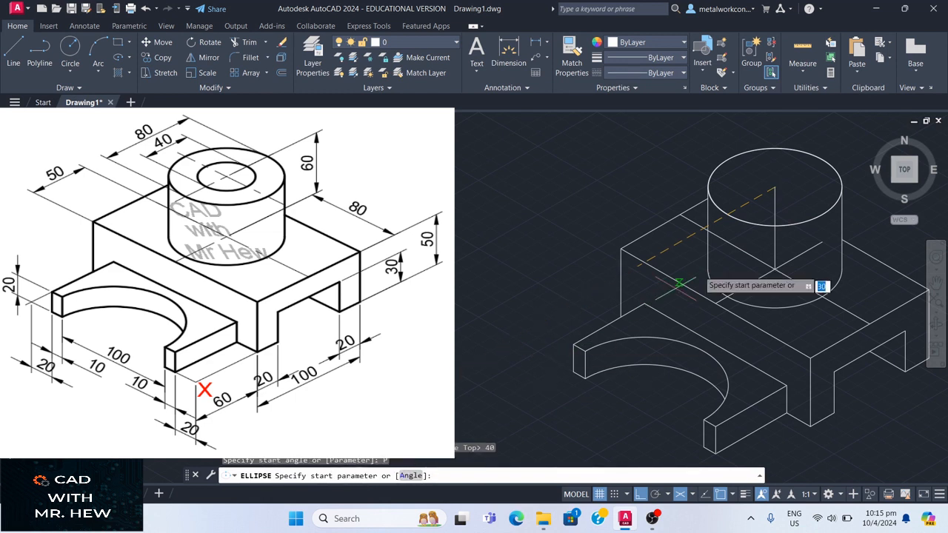
left_click(775, 188)
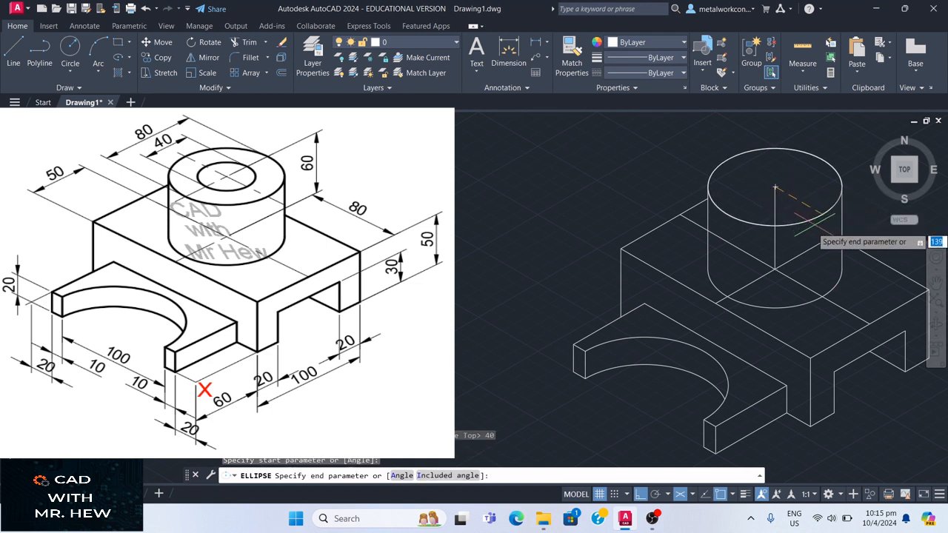
key("Escape")
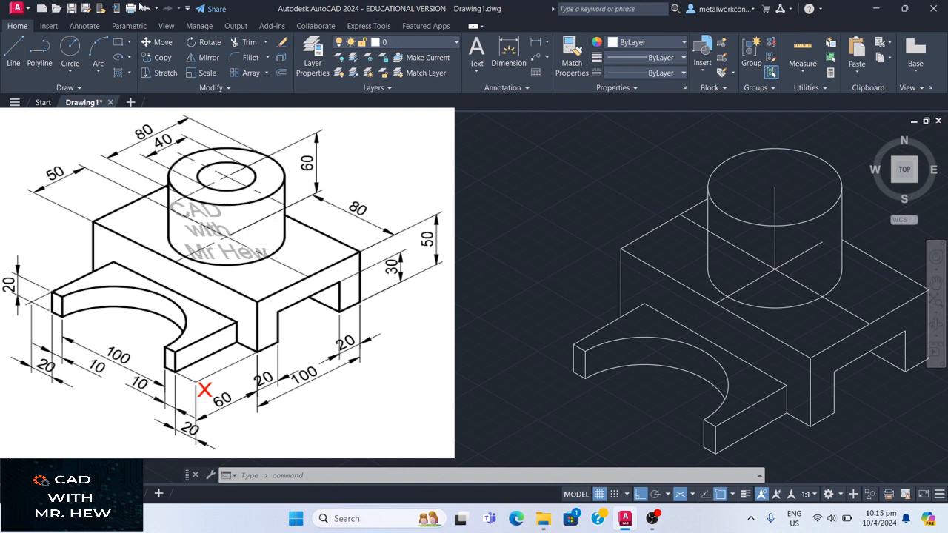
Copy the two crossing center lines from the cylinder's base centre to the upper end of its vertical axis.
left_click(152, 58)
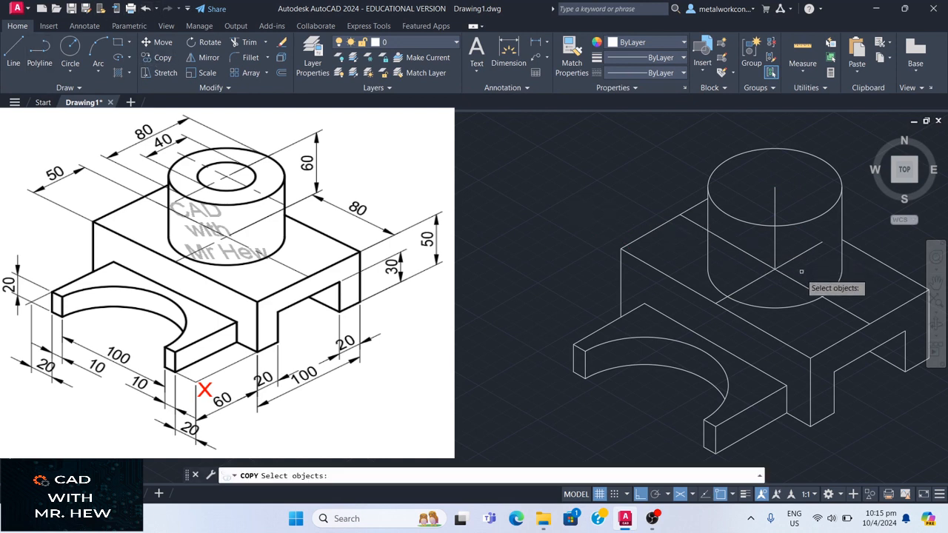
left_click(793, 282)
left_click(794, 258)
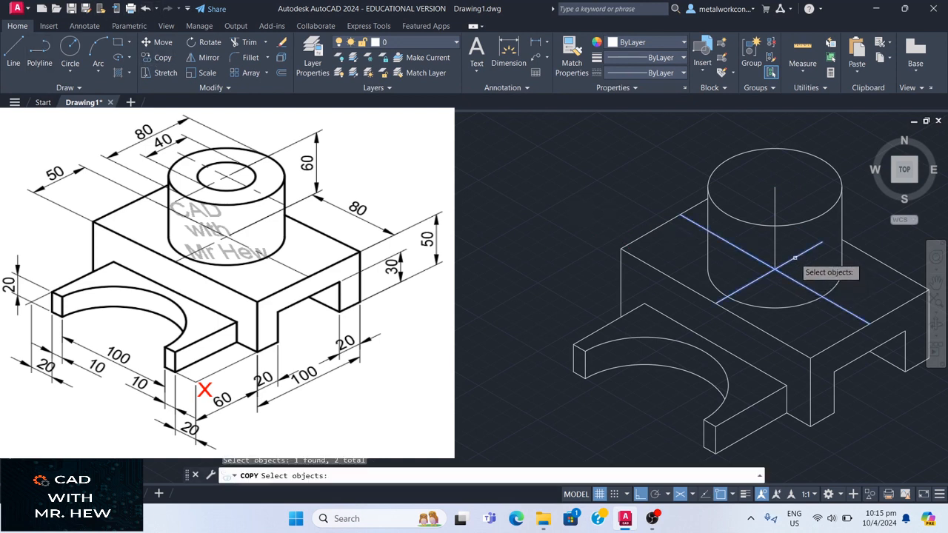
key("Return")
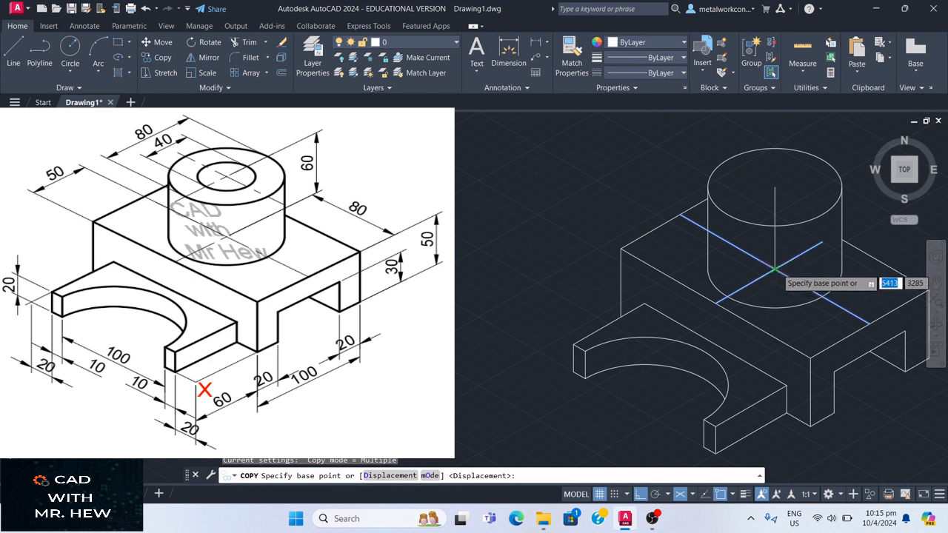
left_click(775, 268)
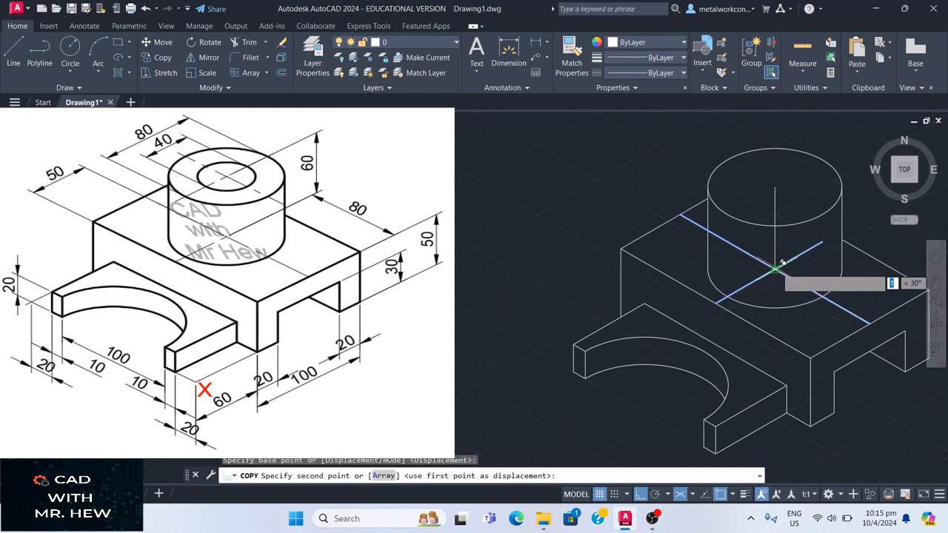
left_click(774, 187)
key("Return")
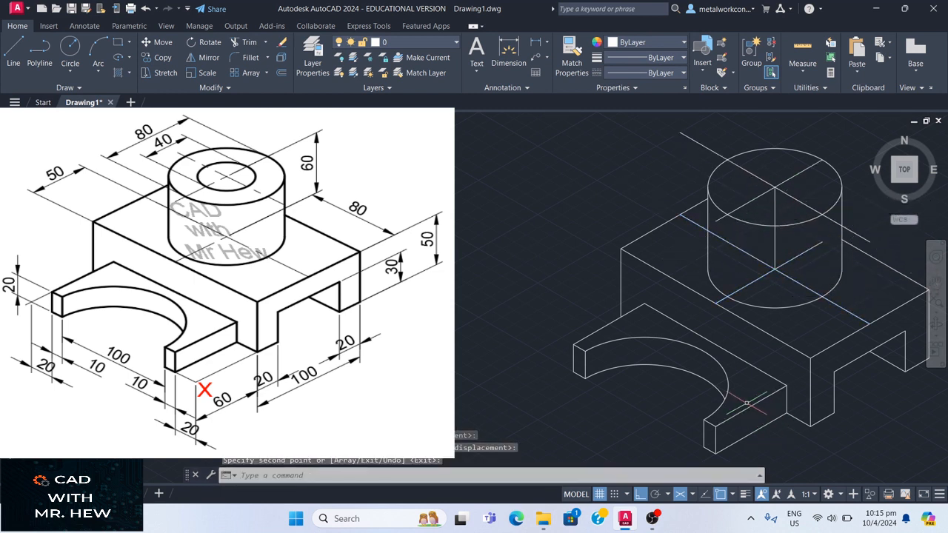
Draw a full isocircle with a diameter of 40 at the centre of the cylinder's top face for the hole.
left_click(122, 60)
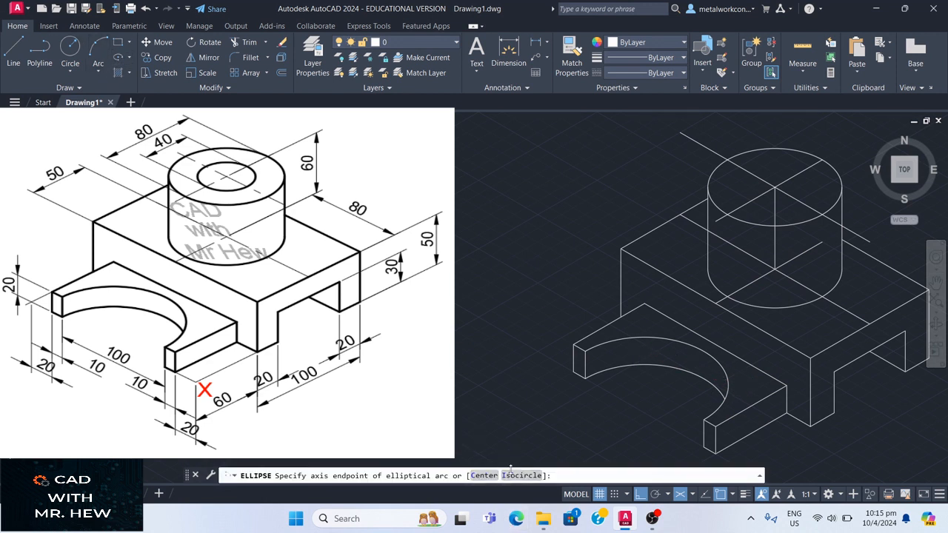
left_click(521, 476)
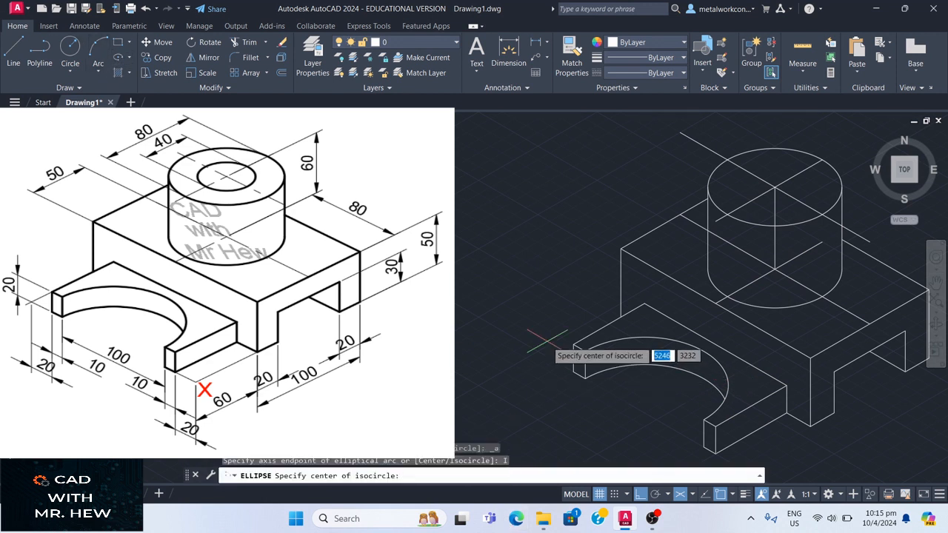
left_click(775, 188)
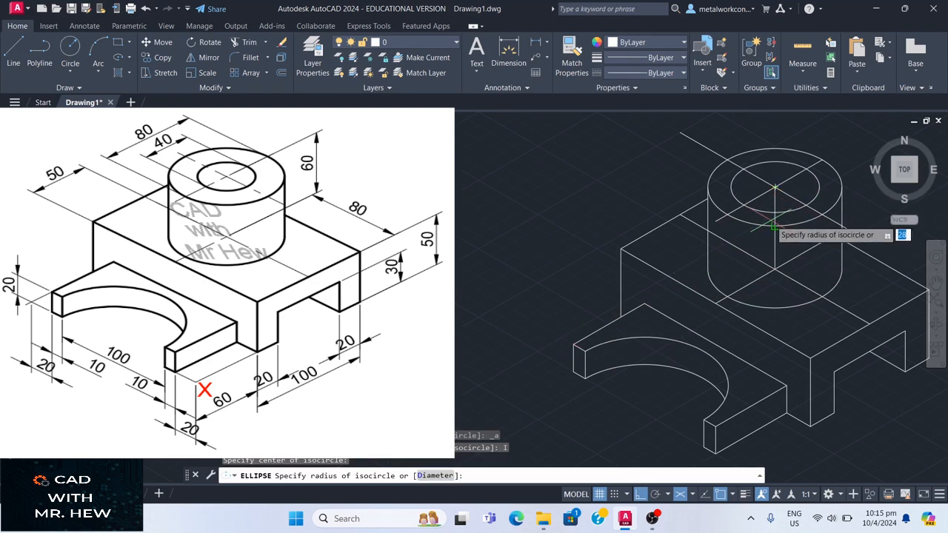
left_click(434, 476)
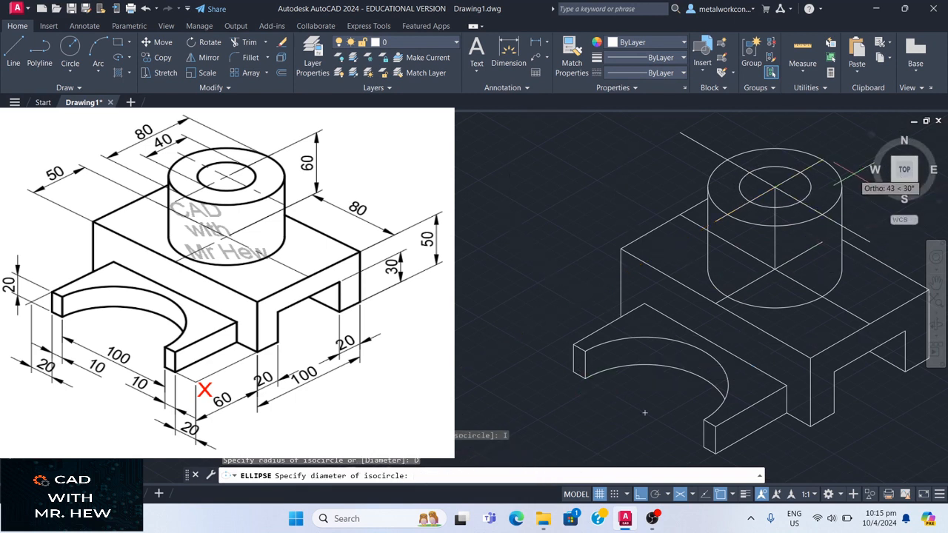
type("4")
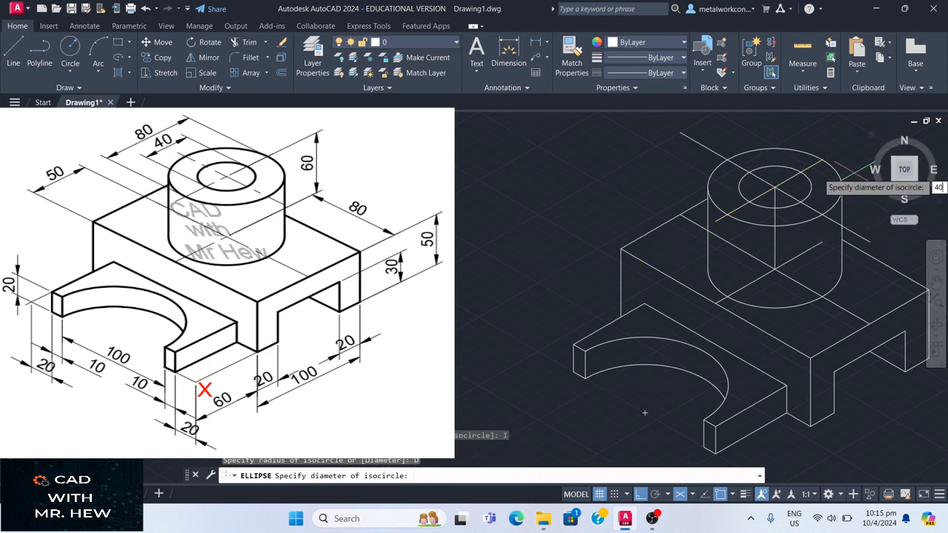
type("0")
key("Return")
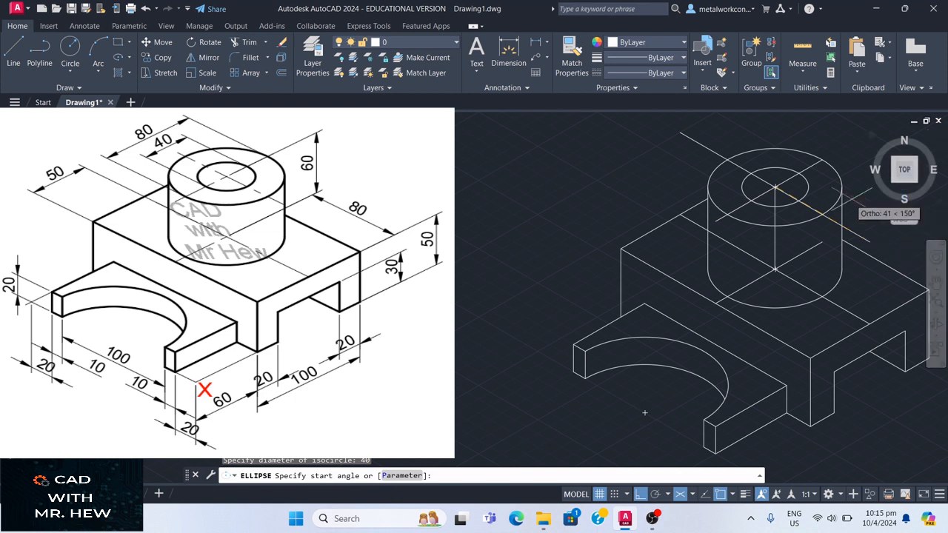
left_click(797, 200)
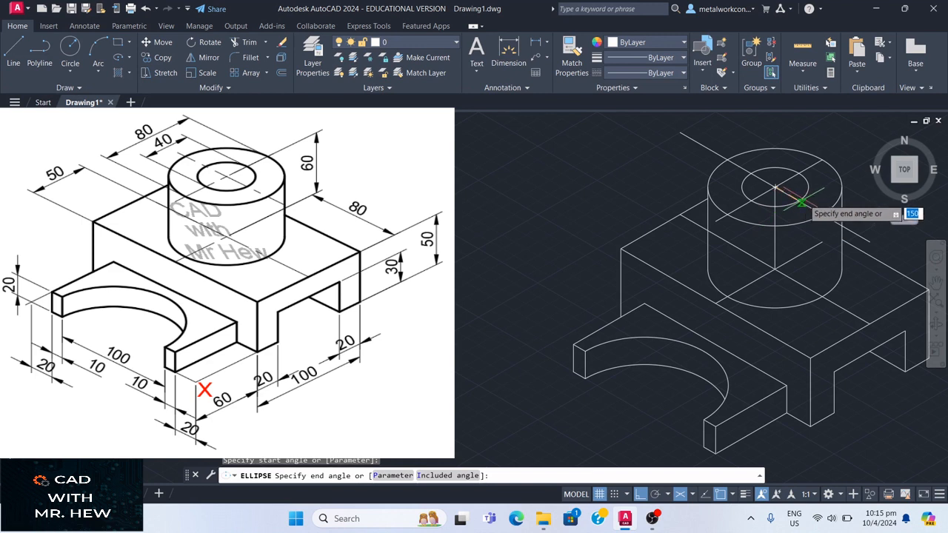
left_click(799, 200)
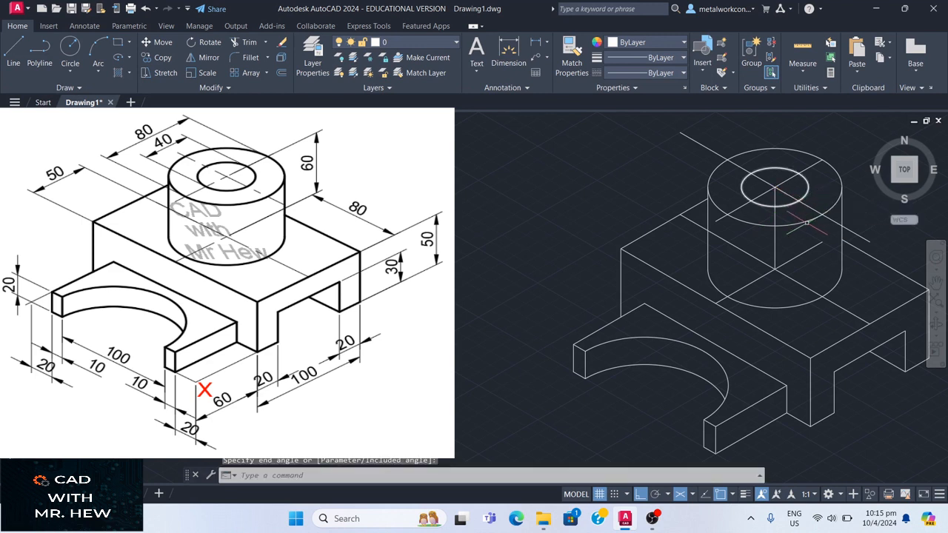
key("Return")
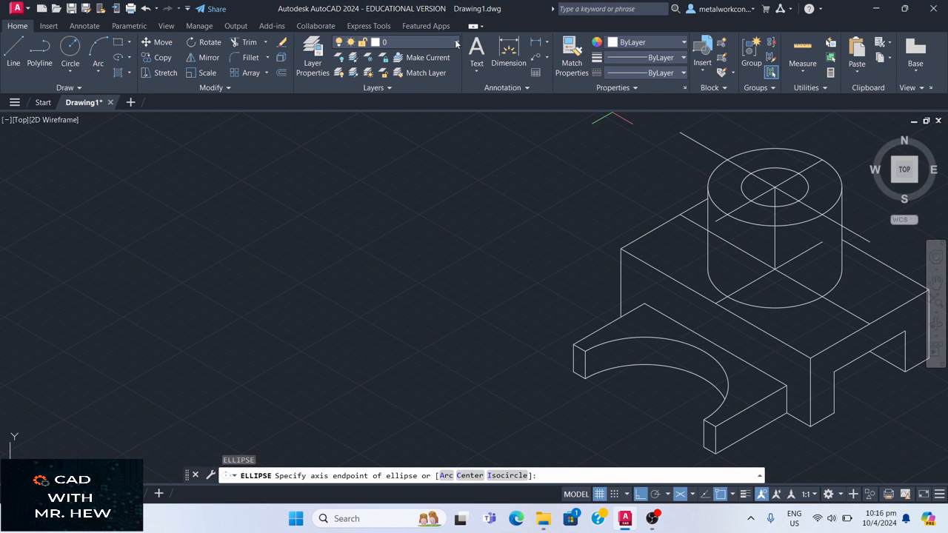
Lock the center line layer and turn it off.
left_click(455, 43)
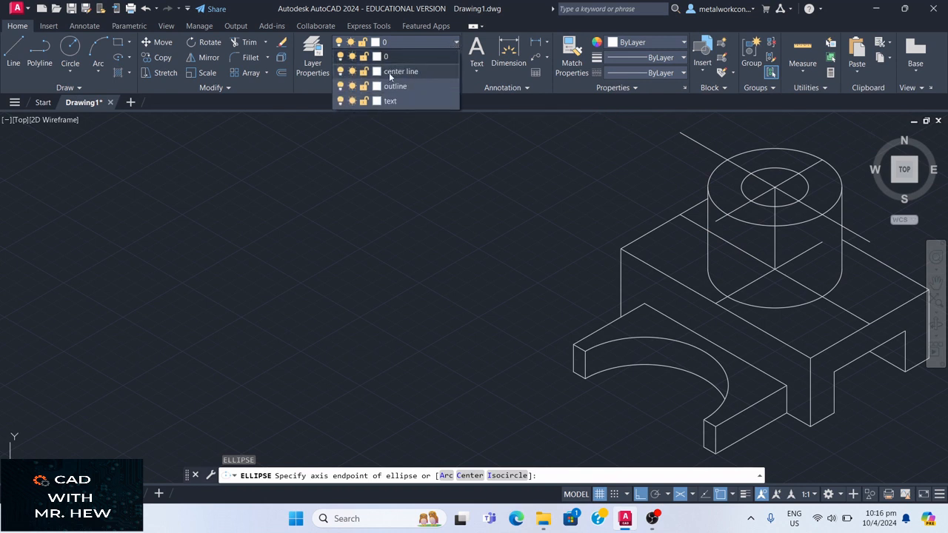
left_click(364, 71)
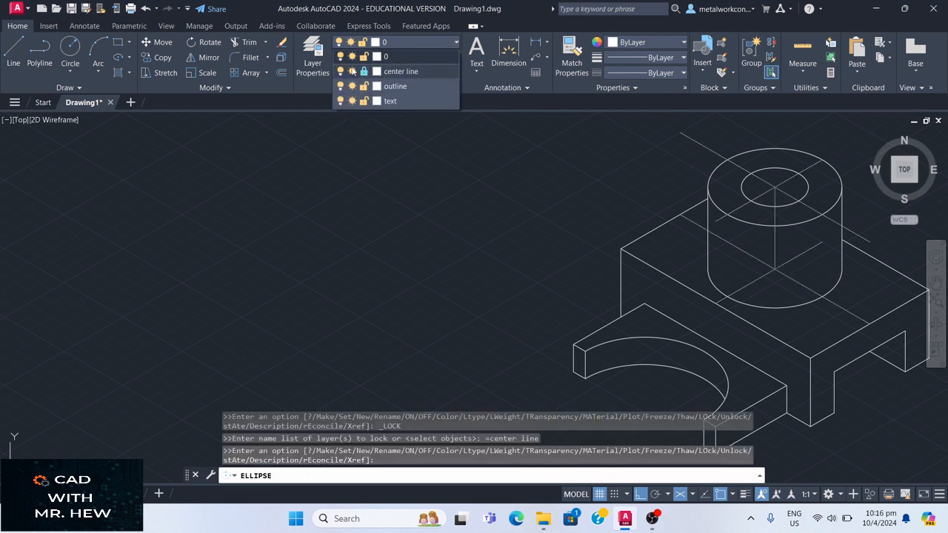
left_click(340, 71)
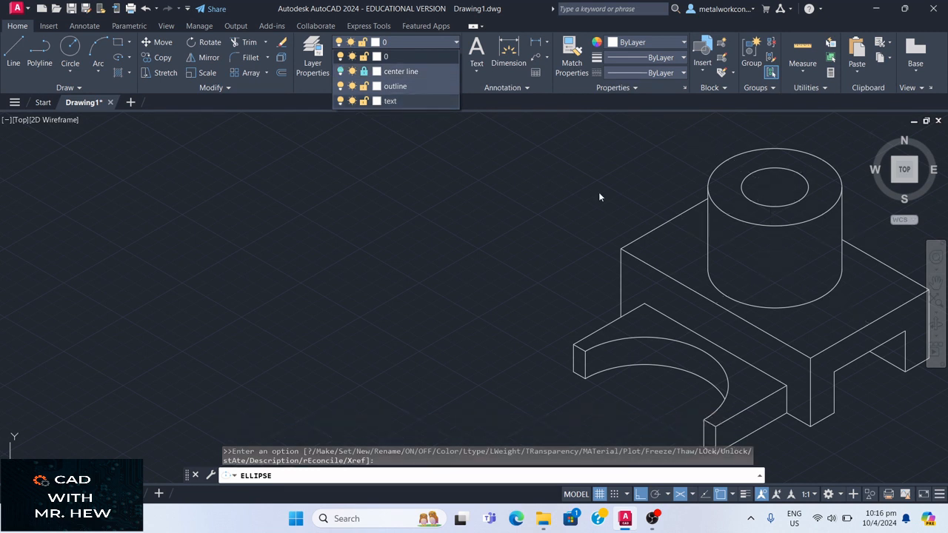
Move all visible edges, arcs and isocircles of the block and the hollow cylinder to the outline layer.
left_click(934, 283)
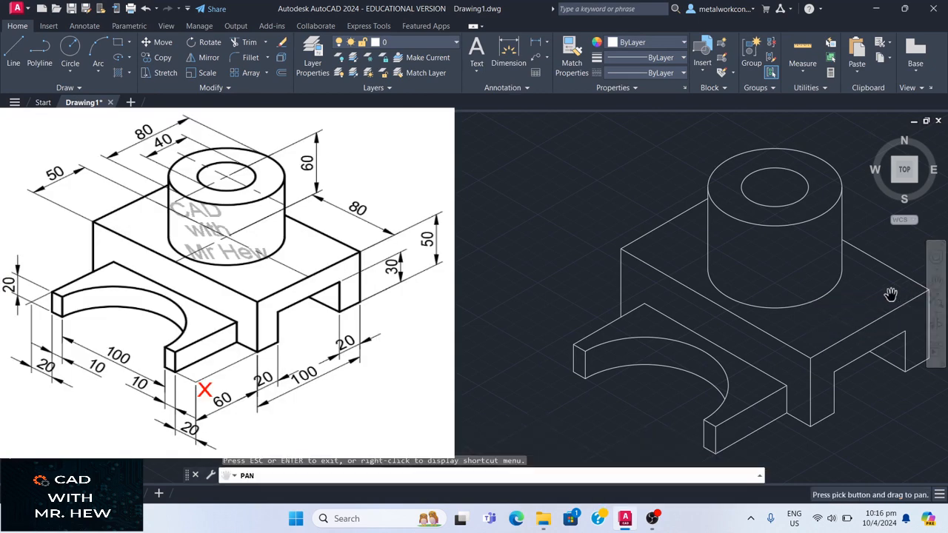
left_click_drag(892, 271, 870, 294)
key("Escape")
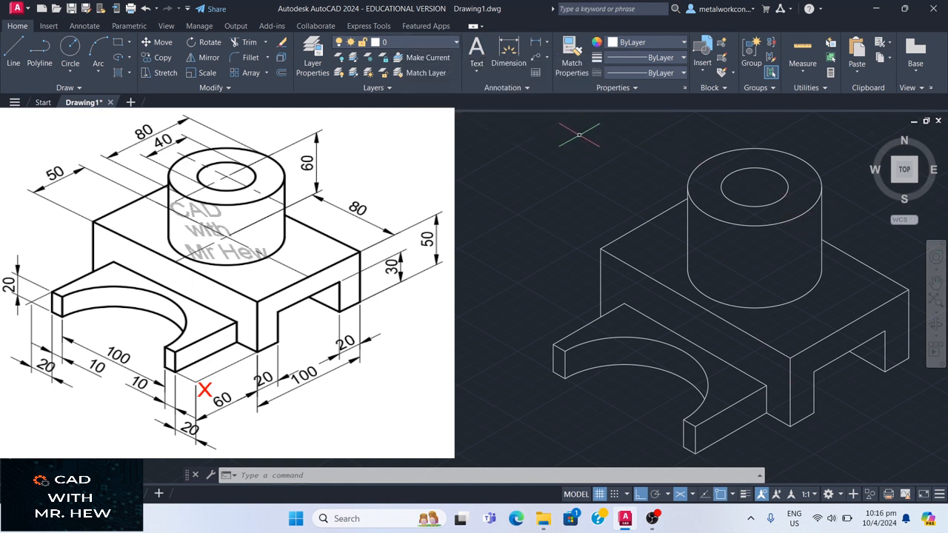
mouse_move(576, 139)
left_mouse_down()
mouse_move(799, 136)
mouse_move(815, 190)
mouse_move(925, 271)
mouse_move(938, 344)
mouse_move(863, 414)
mouse_move(741, 463)
mouse_move(644, 461)
mouse_move(619, 444)
mouse_move(485, 222)
mouse_move(533, 160)
left_mouse_up()
mouse_move(673, 398)
left_mouse_down()
mouse_move(741, 394)
mouse_move(781, 414)
mouse_move(749, 445)
mouse_move(696, 448)
mouse_move(652, 437)
mouse_move(644, 414)
left_mouse_up()
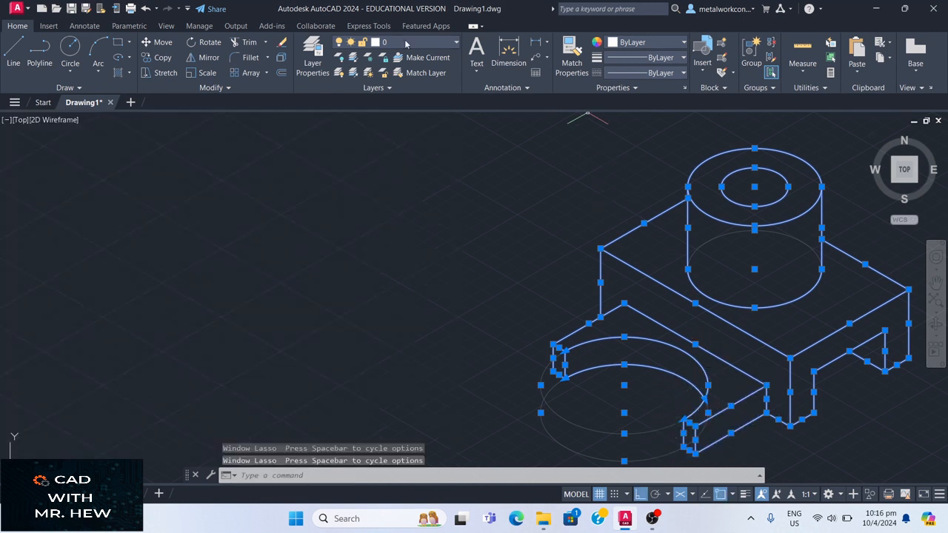
left_click(402, 42)
left_click(402, 71)
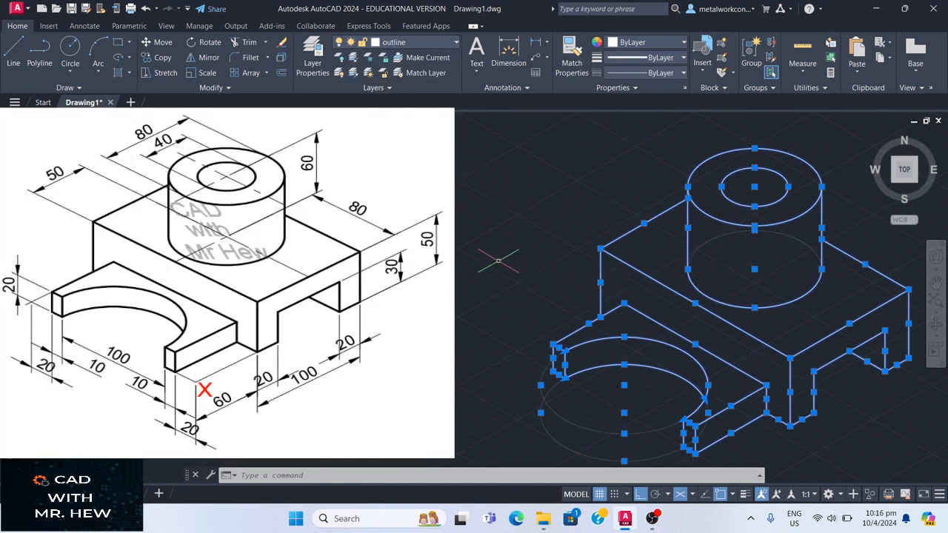
key("Escape")
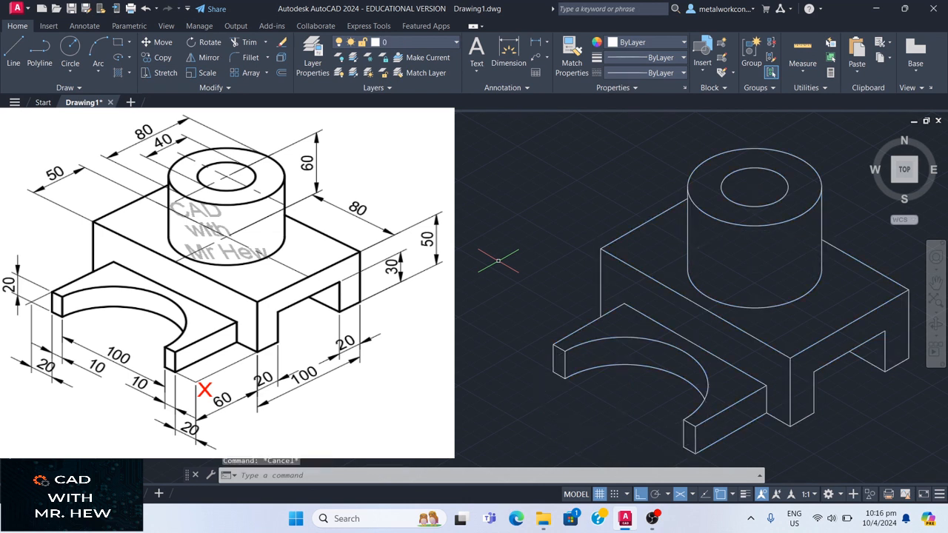
Turn on the lineweight display for the drawing.
left_click(745, 494)
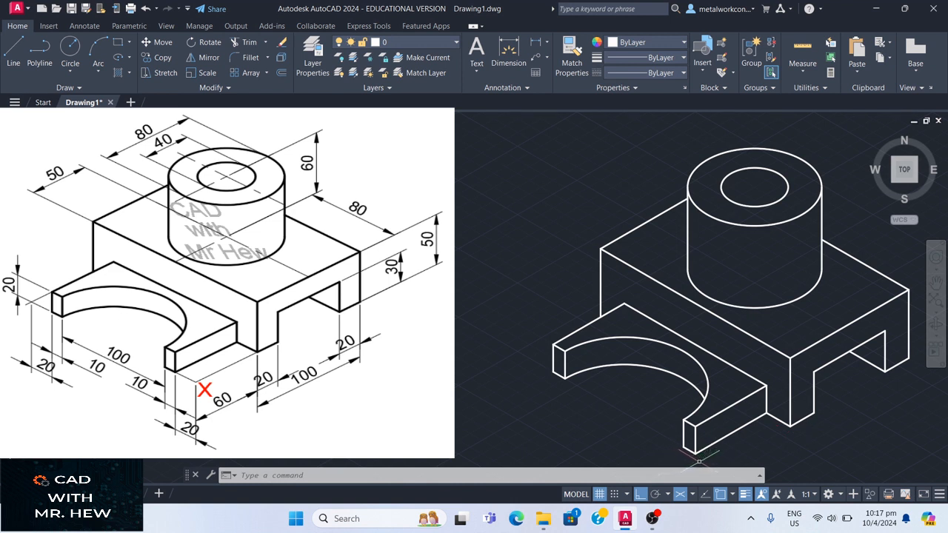
left_click(935, 282)
left_click_drag(909, 289, 905, 264)
left_click_drag(749, 420, 757, 437)
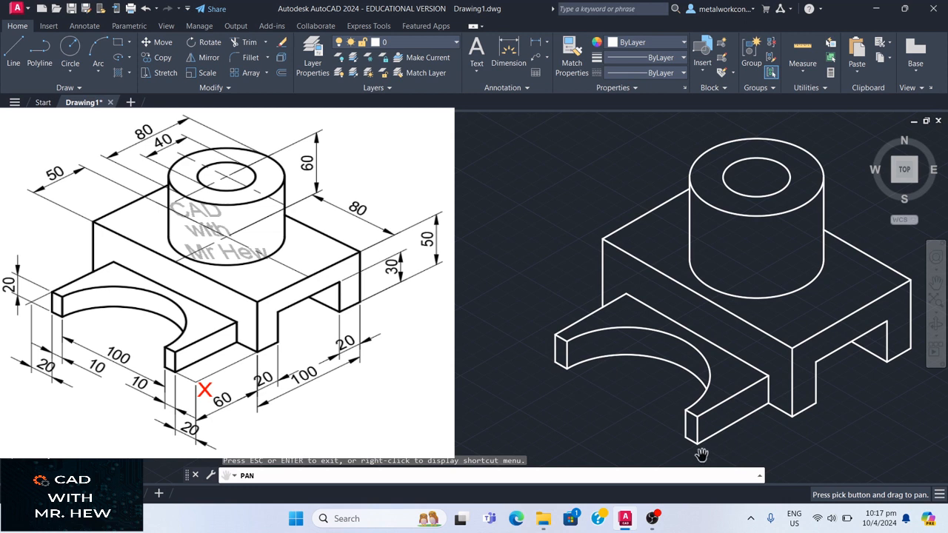
key("Escape")
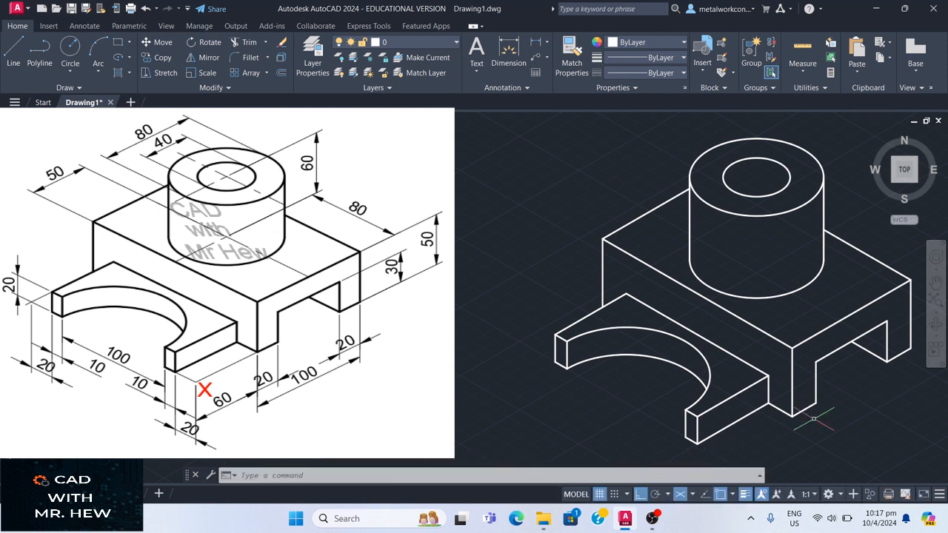